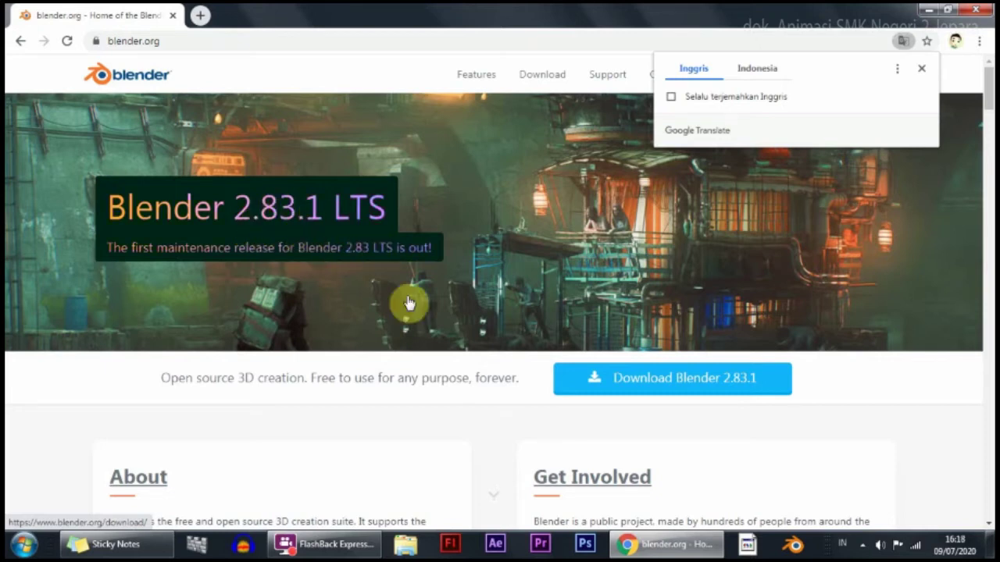
Step: Start downloading the Blender 2.83.1 Windows installer from the website's download page and discard the file
scroll(469, 271, "down", 1)
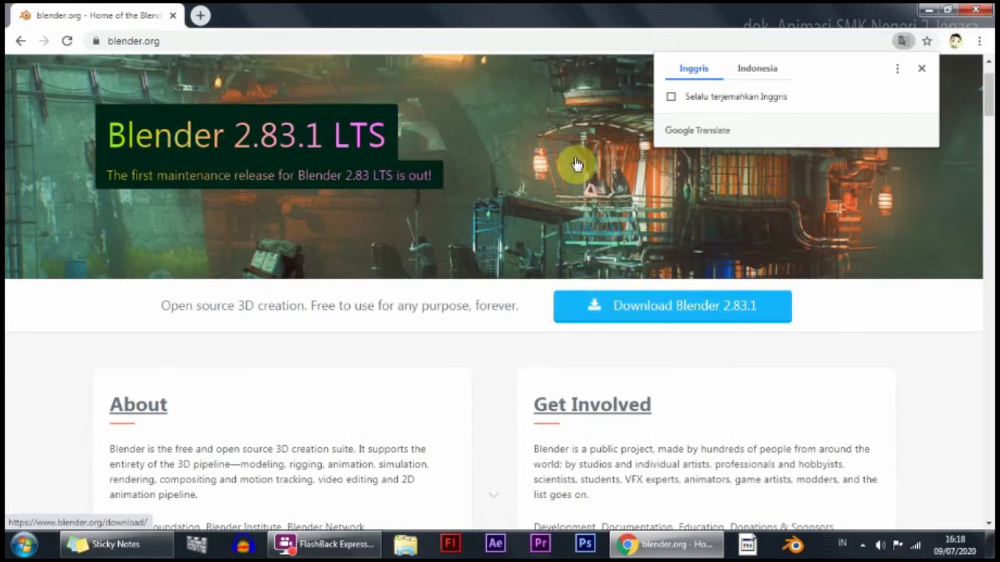
left_click(627, 311)
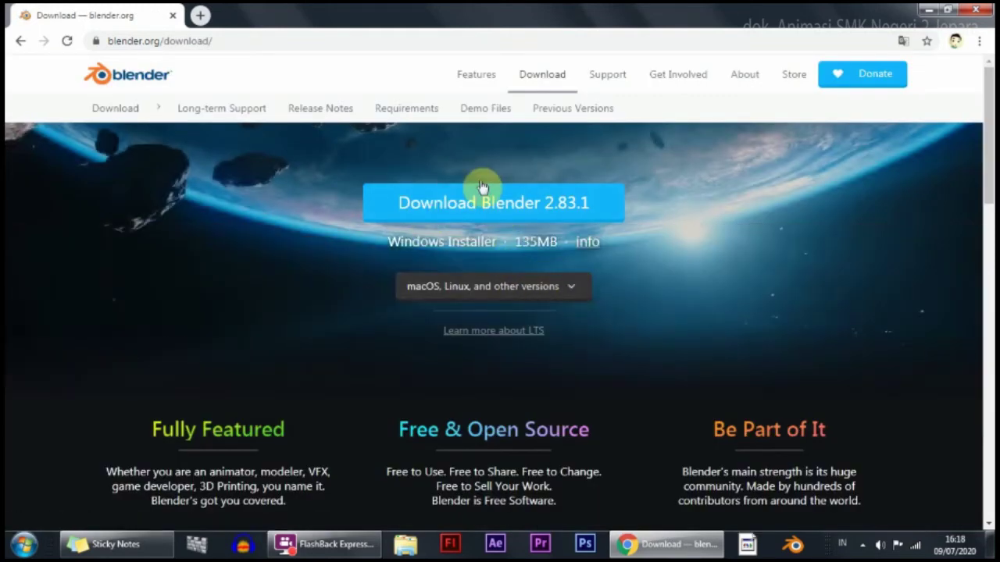
left_click(574, 291)
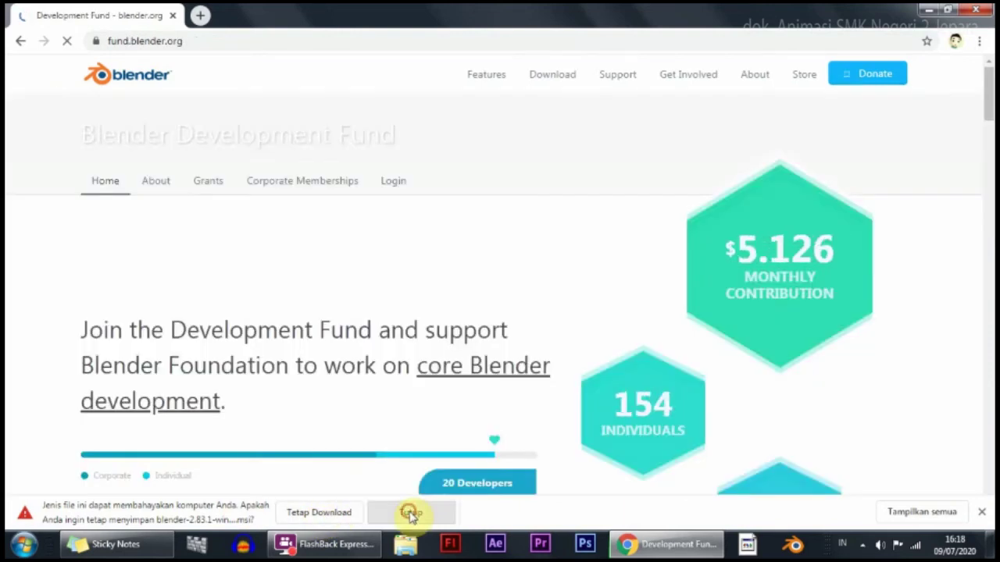
left_click(410, 512)
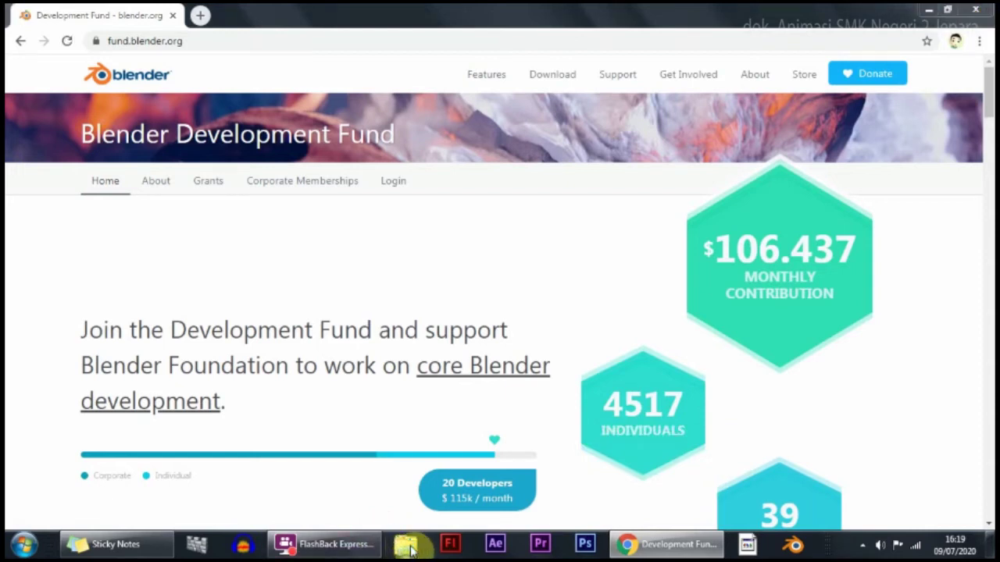
Step: Switch to Windows Explorer and open the SOFTWARE folder on the E: drive
left_click(408, 546)
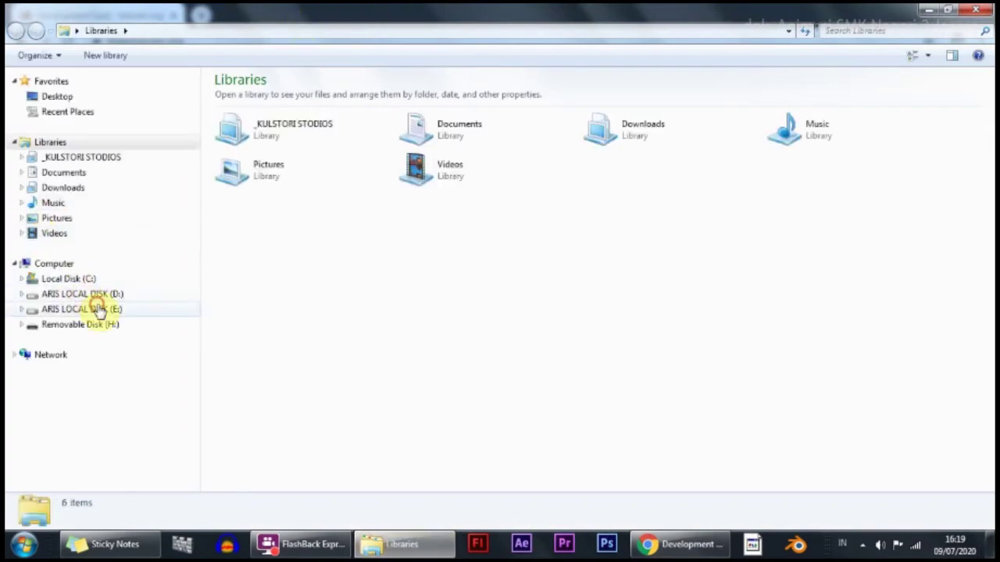
left_click(99, 308)
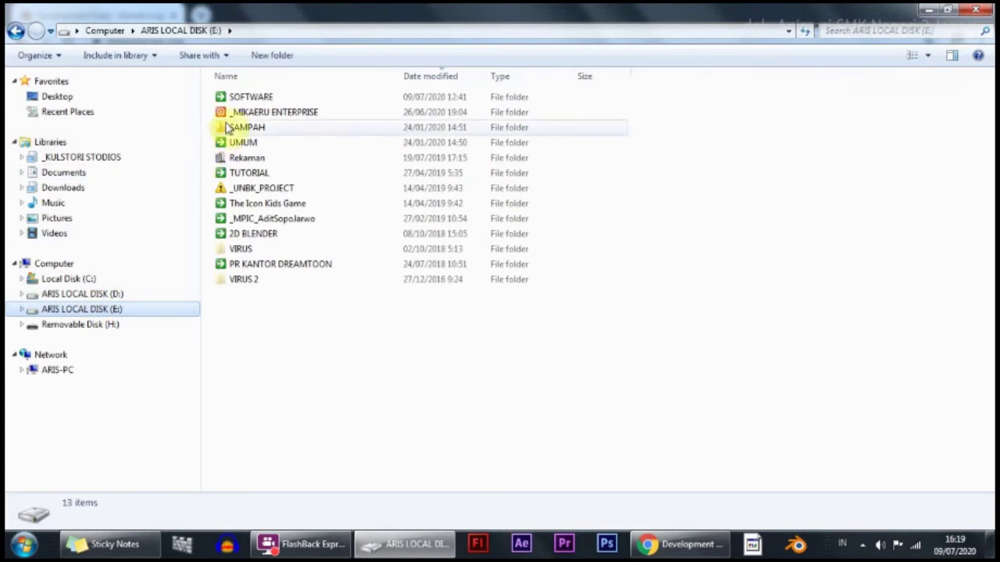
double_click(257, 97)
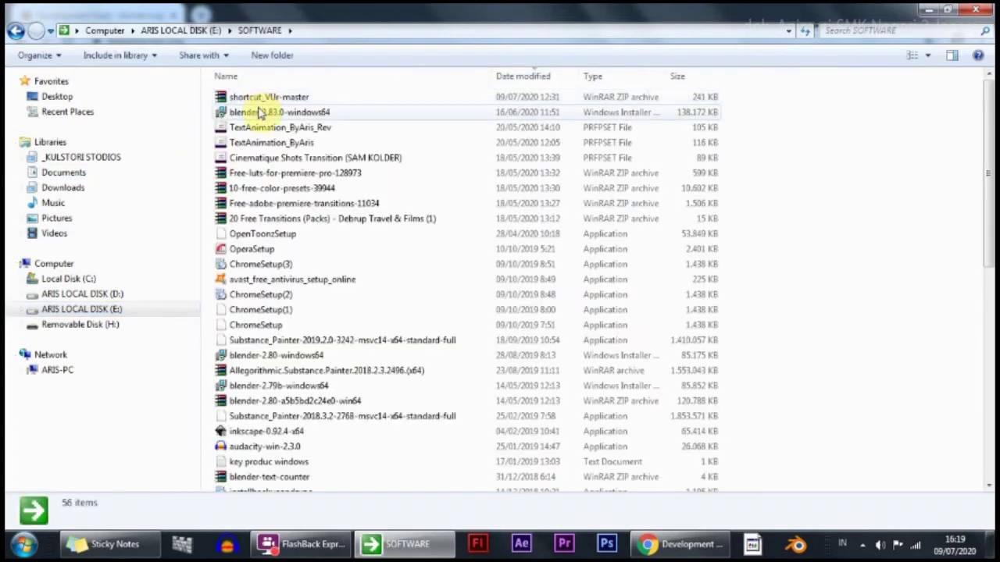
Step: Launch the blender-2.83.0-windows64 installer and allow it to run
left_click(258, 109)
left_click(259, 109)
left_click(437, 134)
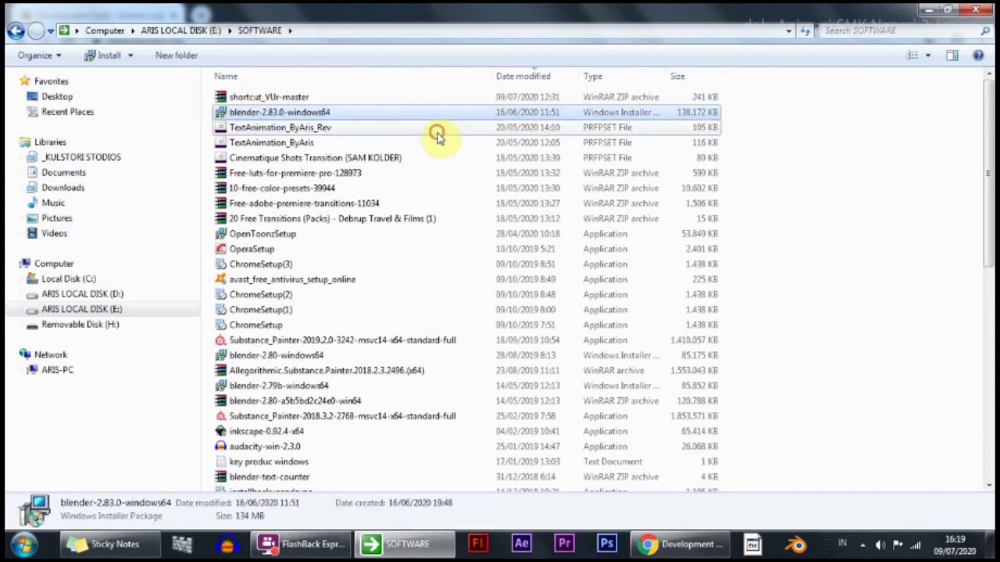
left_click(335, 114)
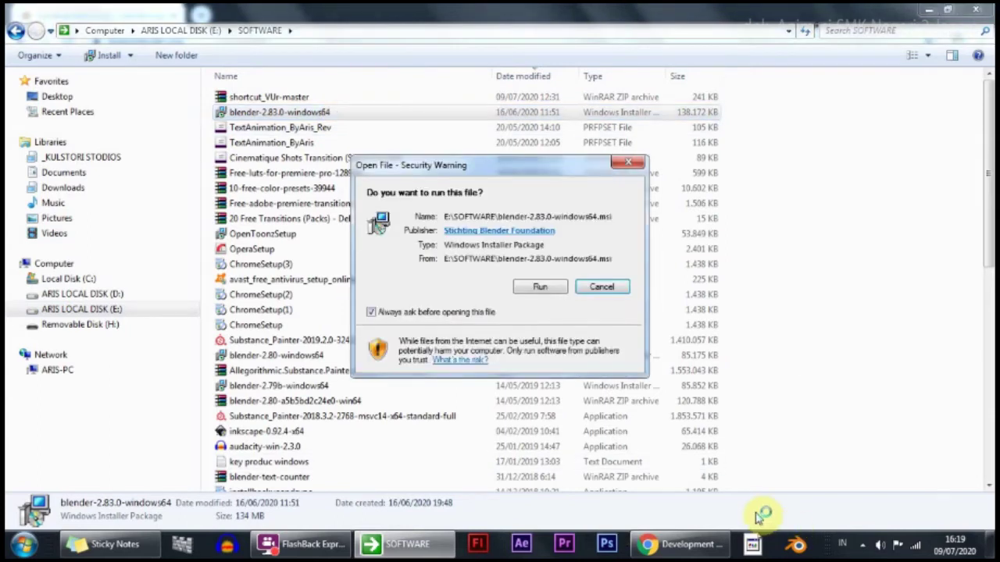
left_click(540, 286)
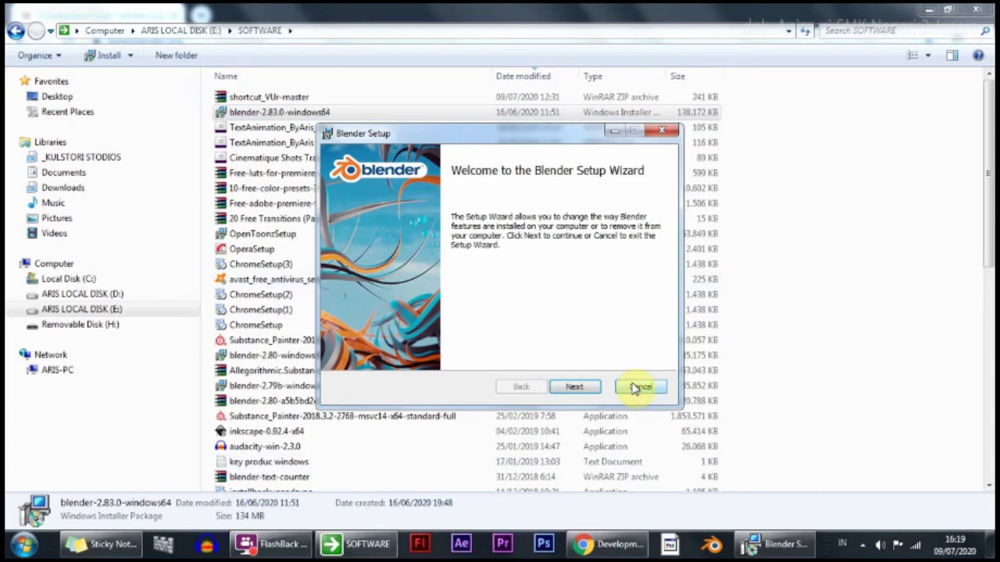
Step: Advance the Blender setup wizard with the Change option and the default features to the ready-to-change page
left_click(568, 390)
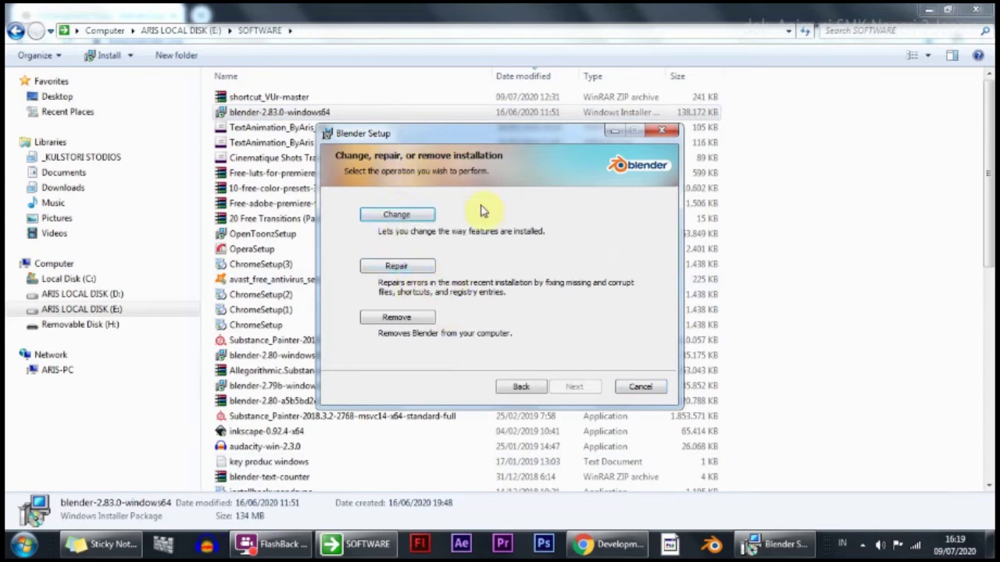
left_click(397, 217)
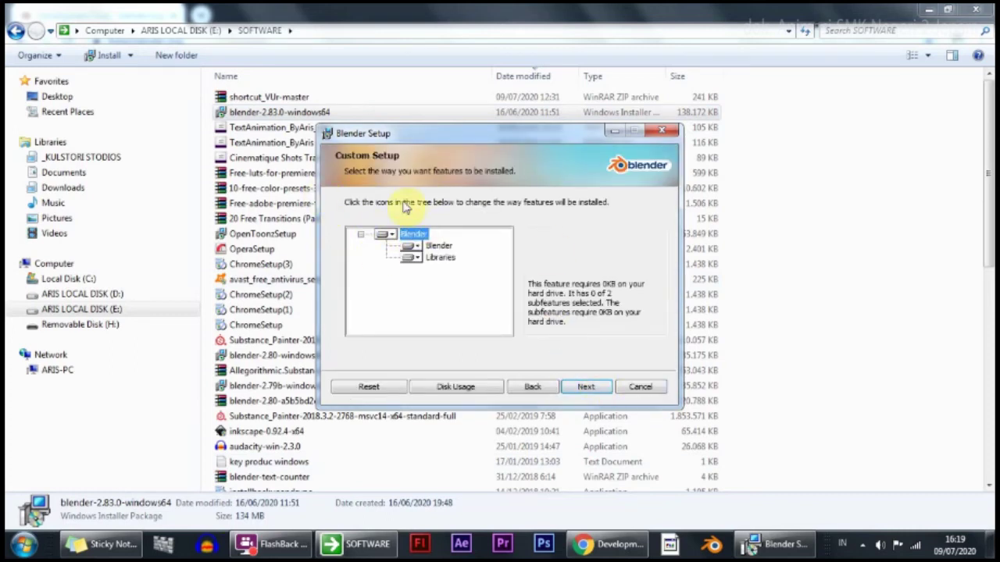
left_click(587, 386)
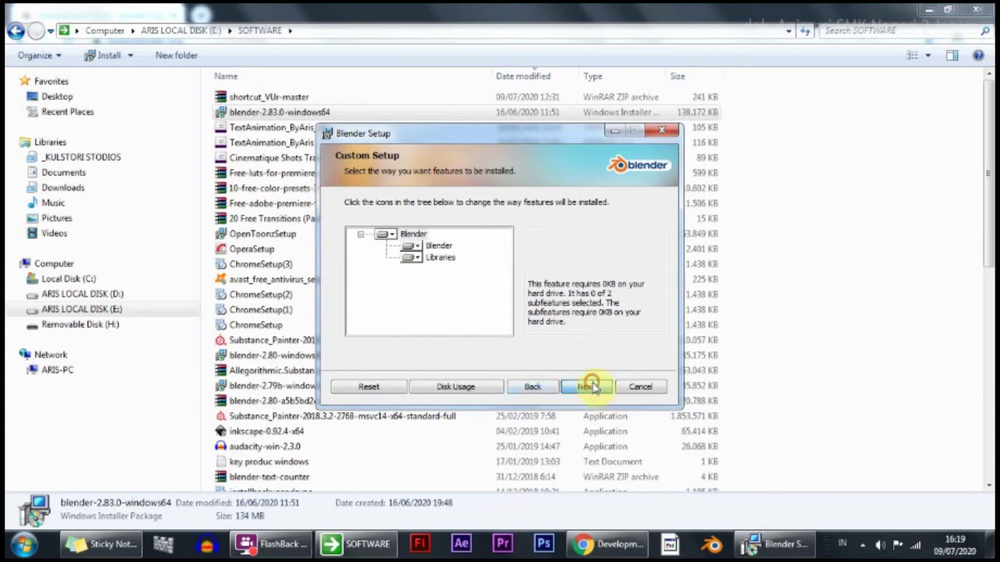
Step: Cancel the Blender installation and exit the setup wizard
left_click(634, 388)
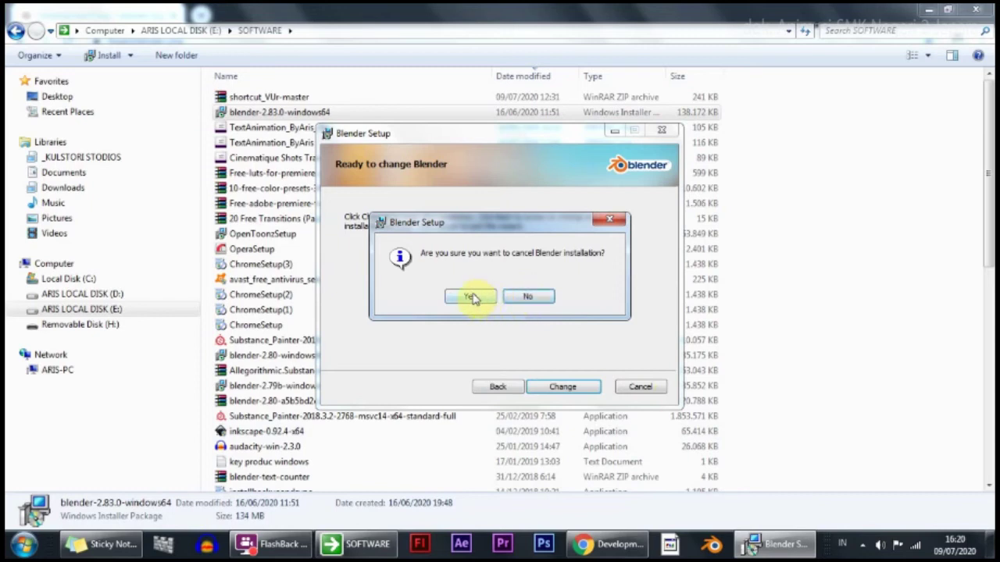
left_click(524, 298)
left_click(636, 388)
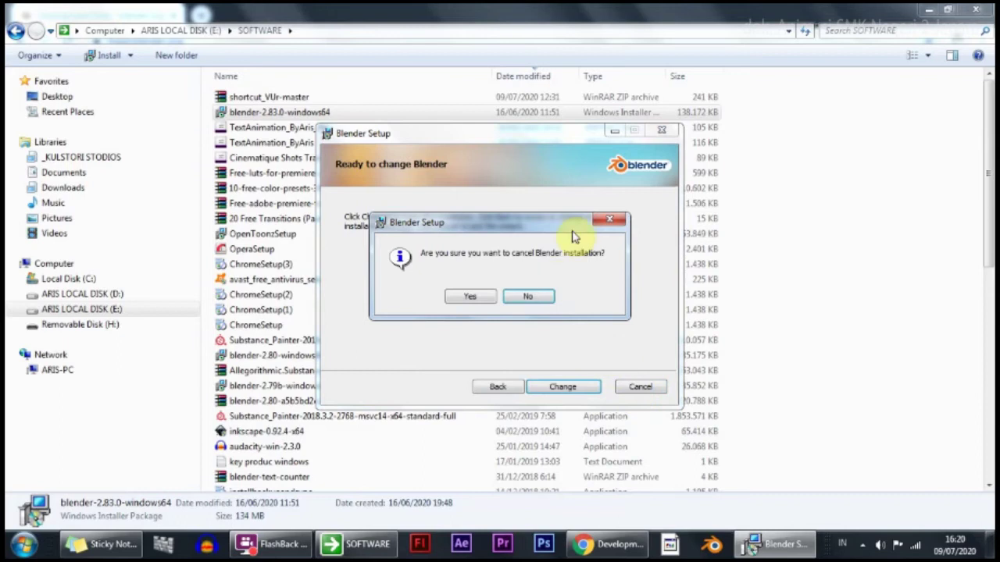
left_click(606, 220)
left_click(673, 134)
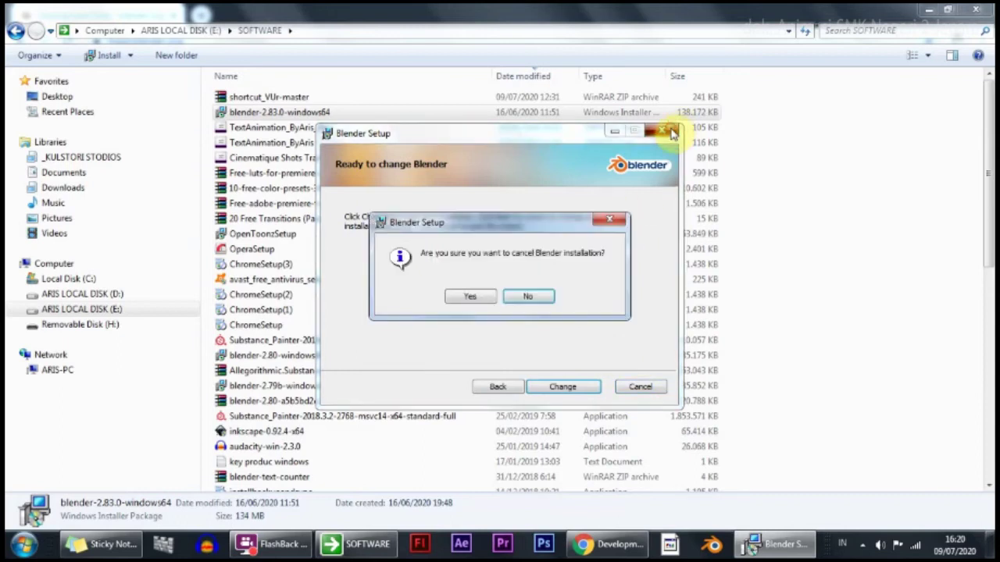
left_click(512, 298)
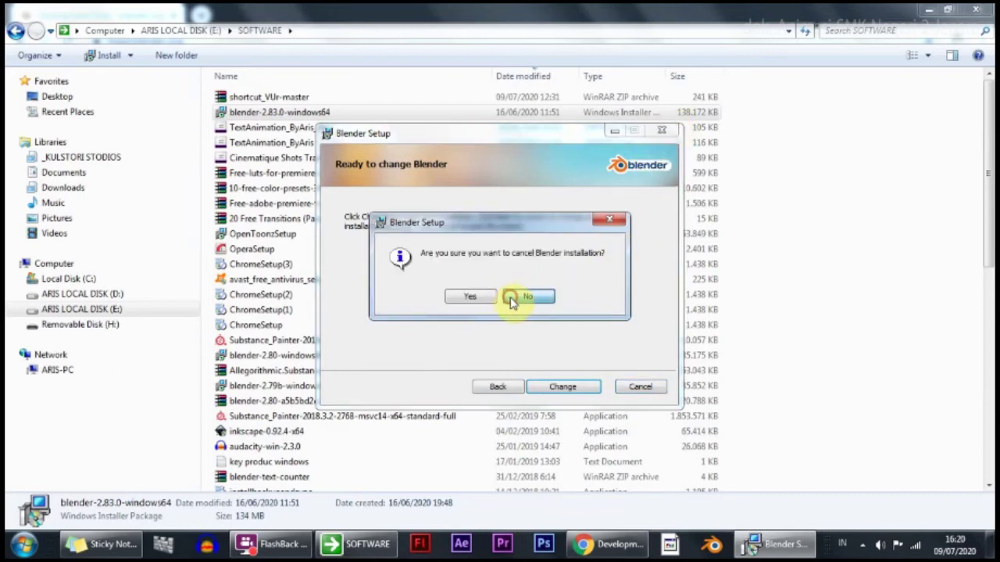
left_click(662, 130)
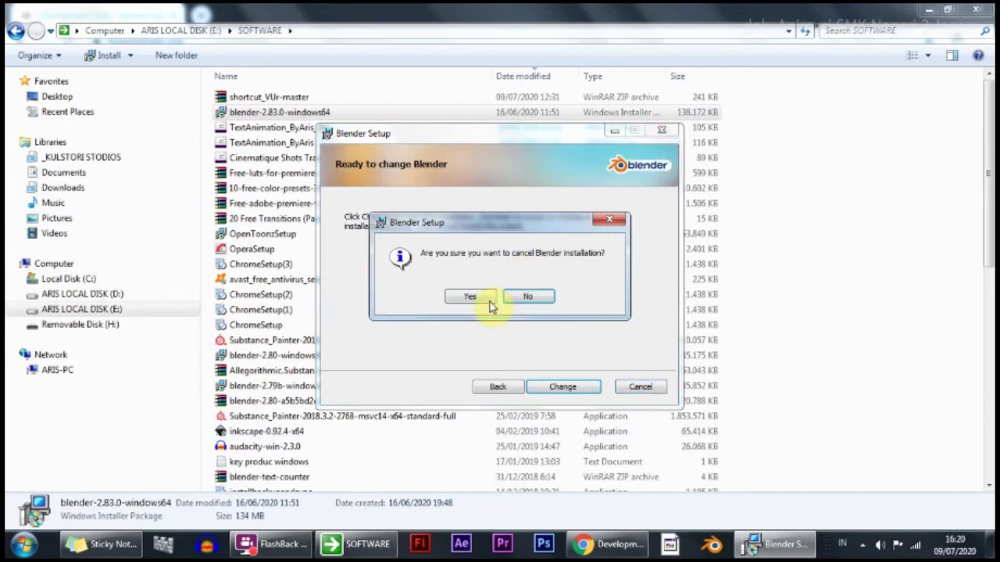
left_click(473, 296)
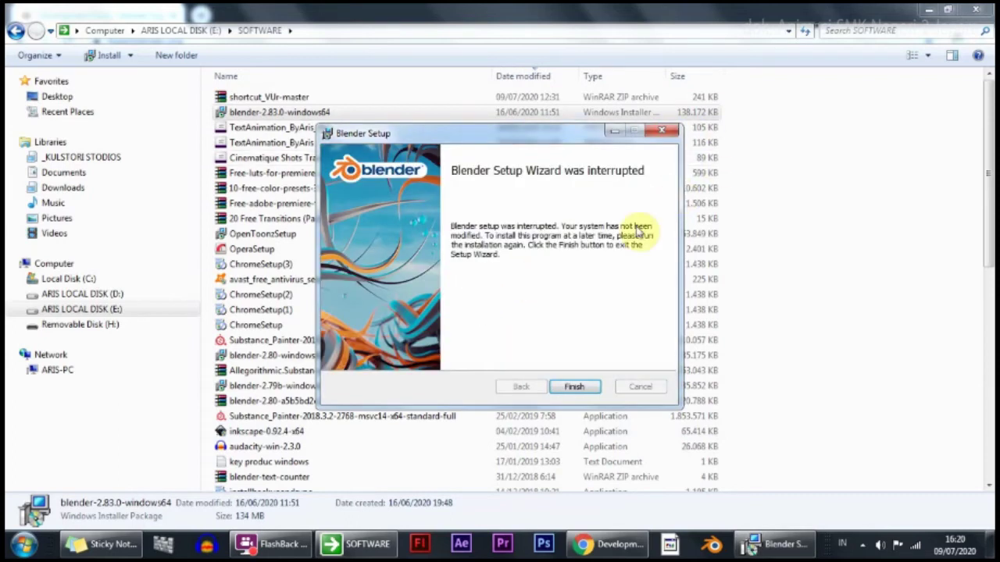
left_click(574, 388)
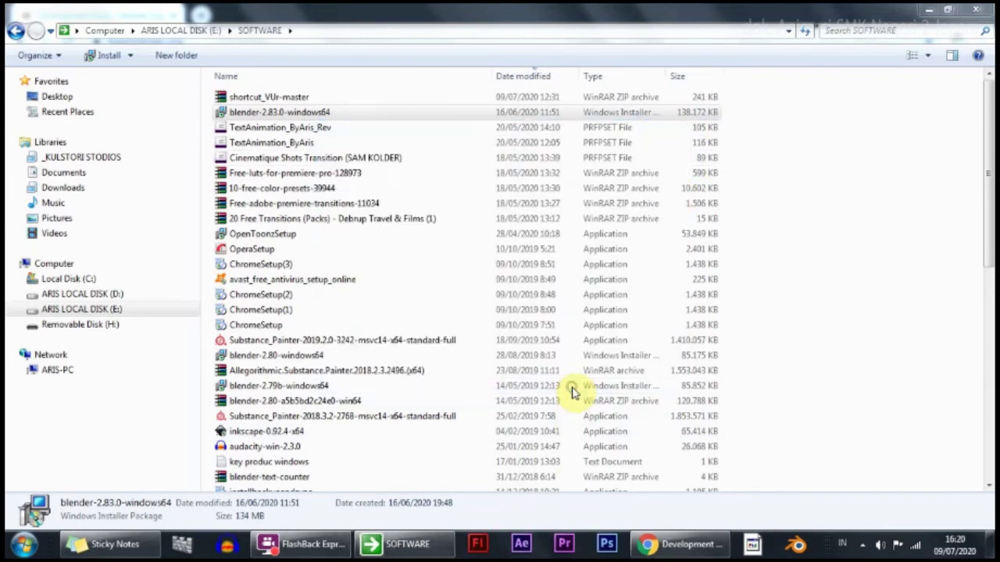
Step: Switch to Blender, dismiss its splash screen and enlarge the timeline area below the 3D viewport
left_click(796, 547)
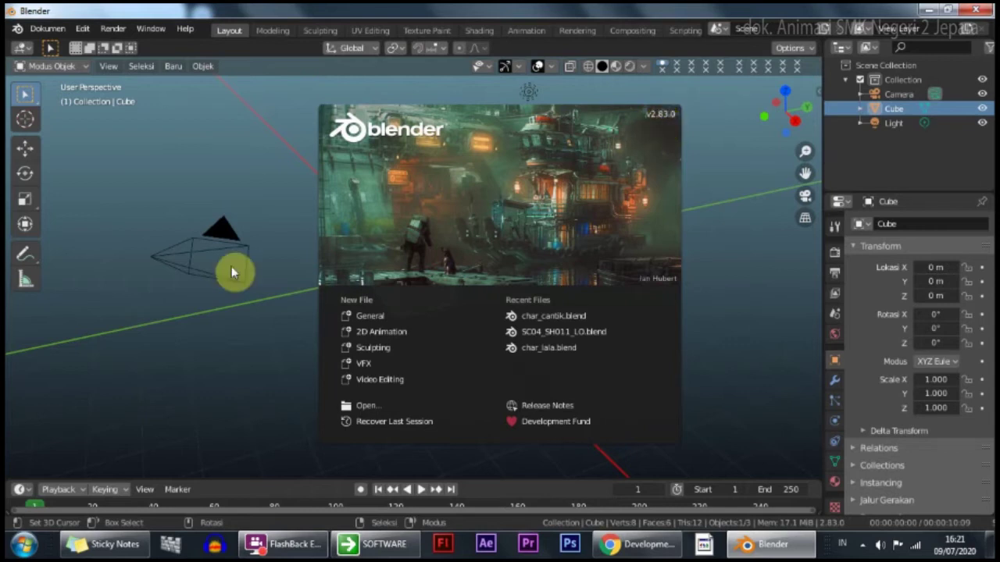
left_click(229, 176)
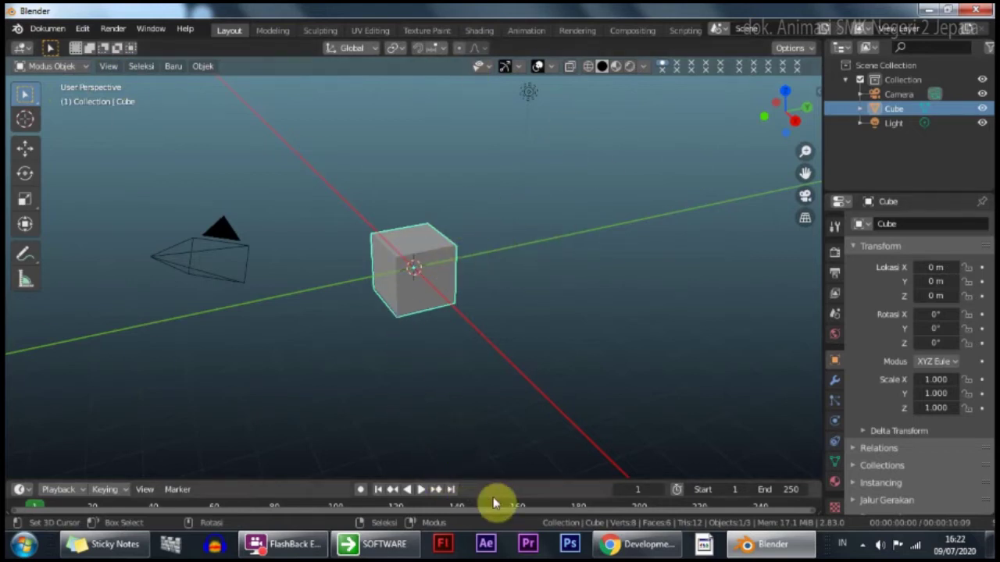
left_click_drag(494, 479, 499, 420)
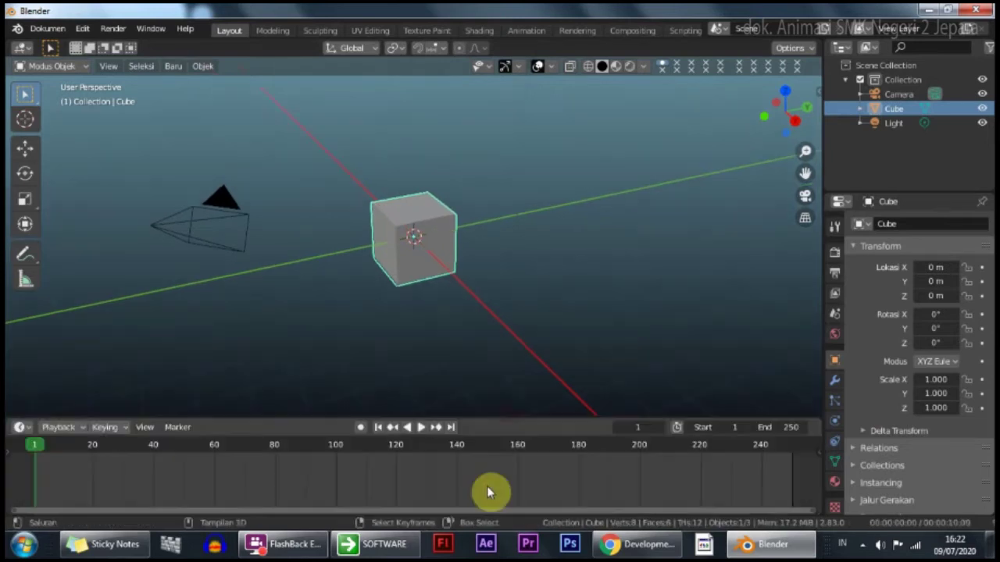
Step: Look through the editor types offered for the interface areas, keeping Timeline and Properties in their current areas
left_click(22, 428)
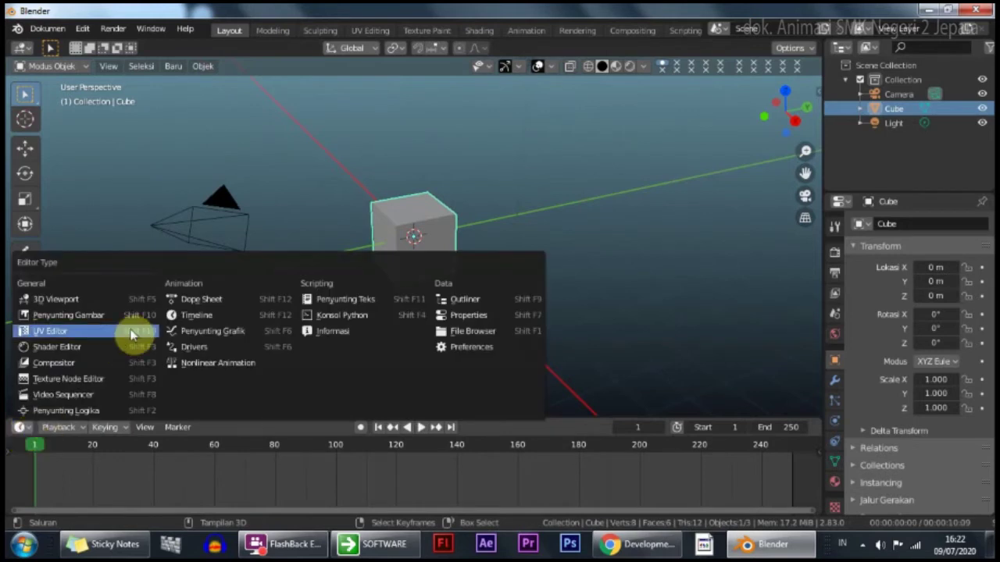
left_click(183, 316)
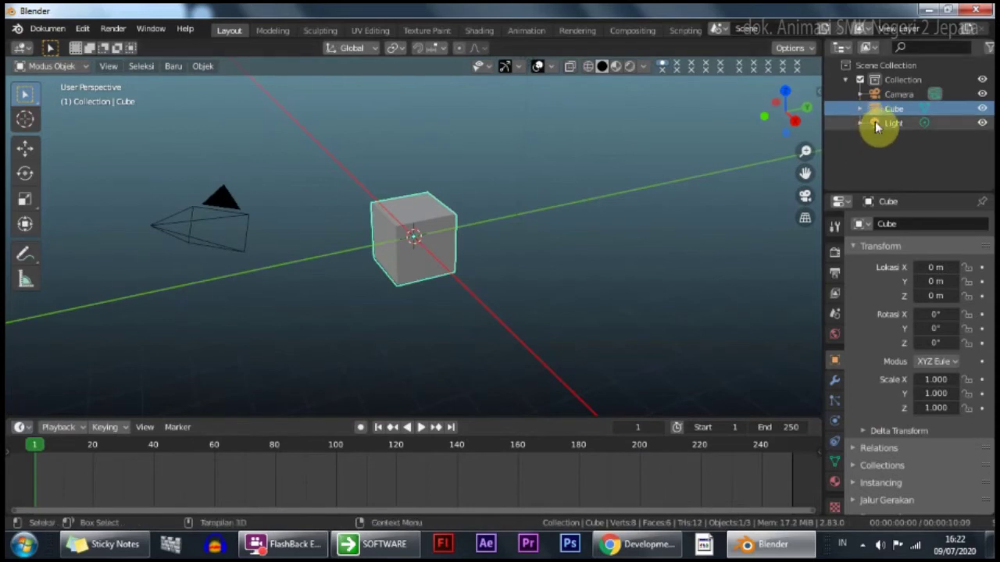
left_click(848, 49)
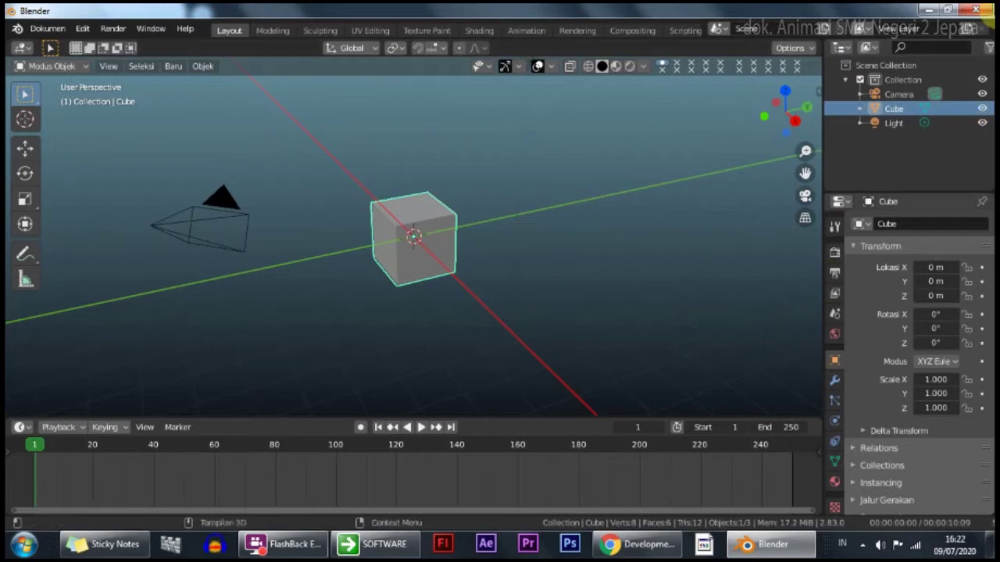
left_click(849, 206)
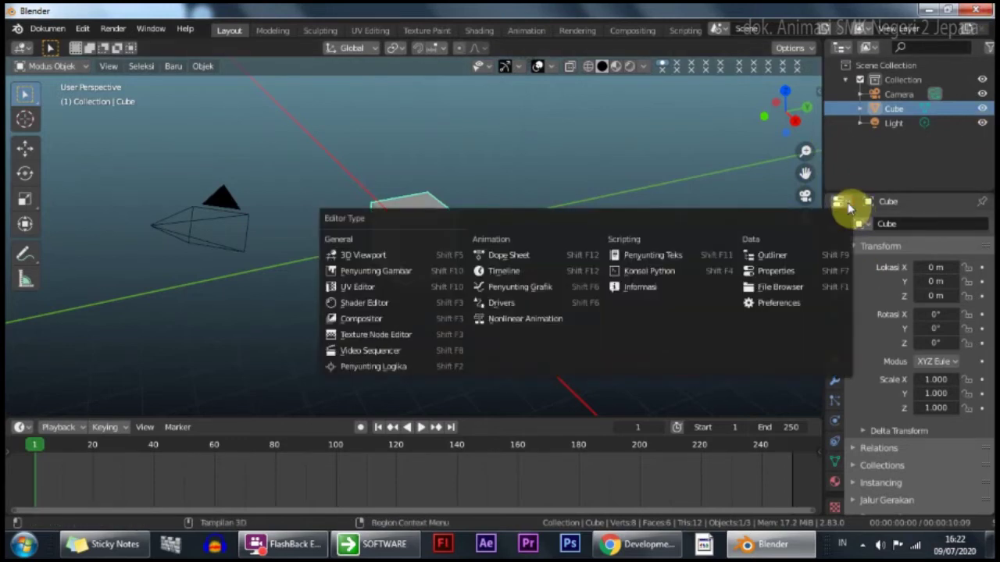
left_click(767, 274)
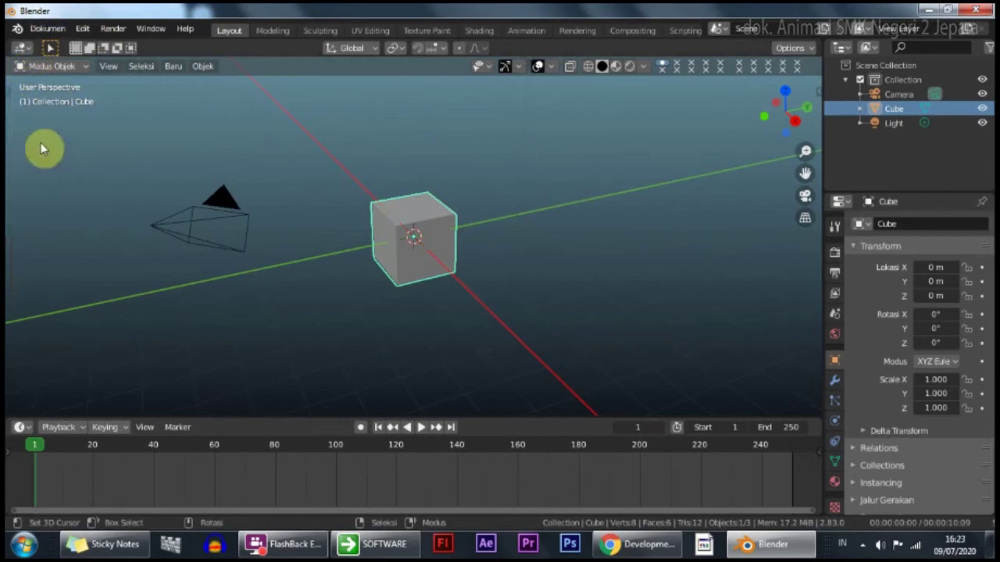
Step: Start Shortcut VUr from the viewport's sidebar, set its dock to Kiri and hide the sidebar
left_click(29, 128)
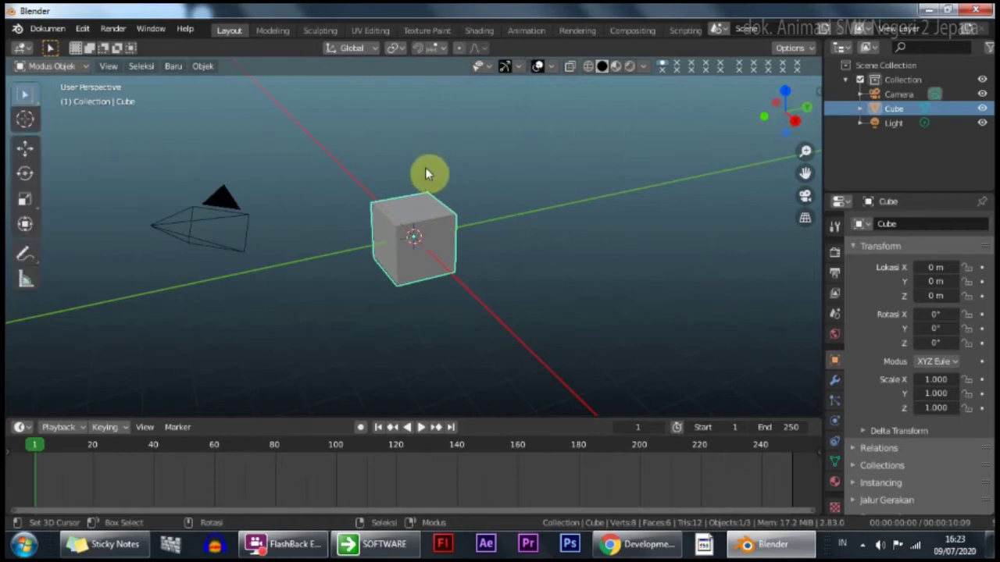
key("n")
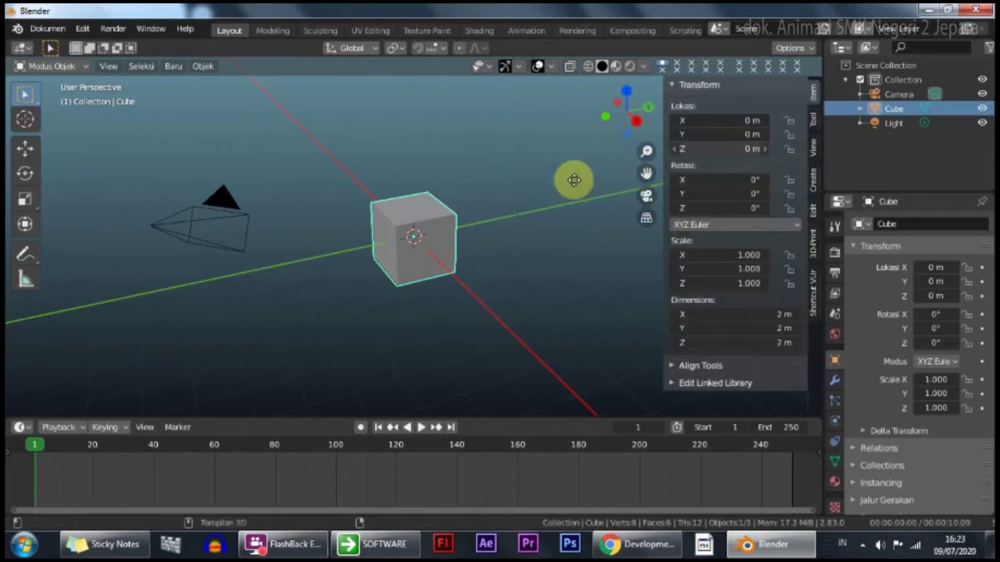
left_click(814, 304)
left_click(710, 106)
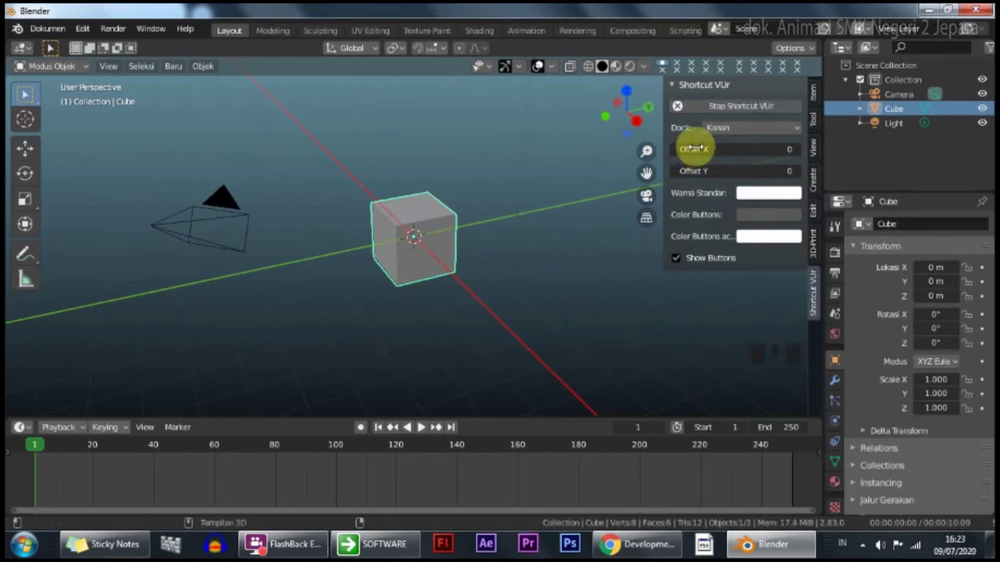
left_click(716, 131)
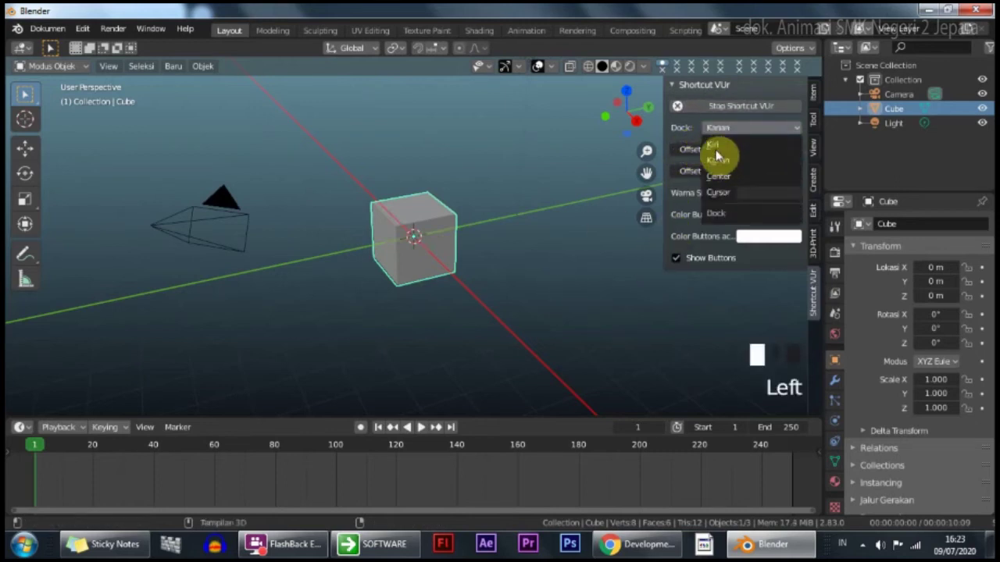
left_click(713, 147)
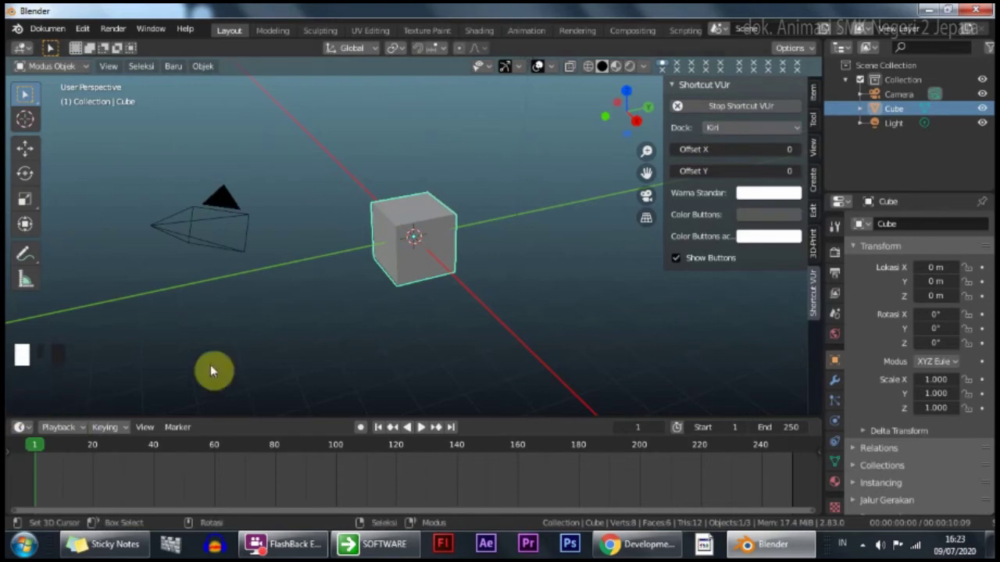
key("n")
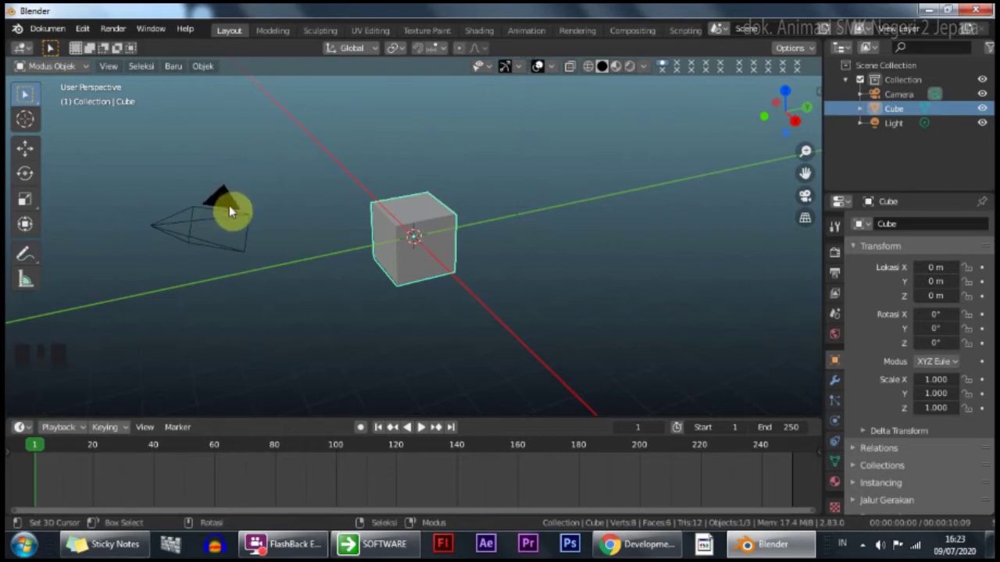
Step: Hide the 3D viewport's toolbar and show it again
key("t")
key("t")
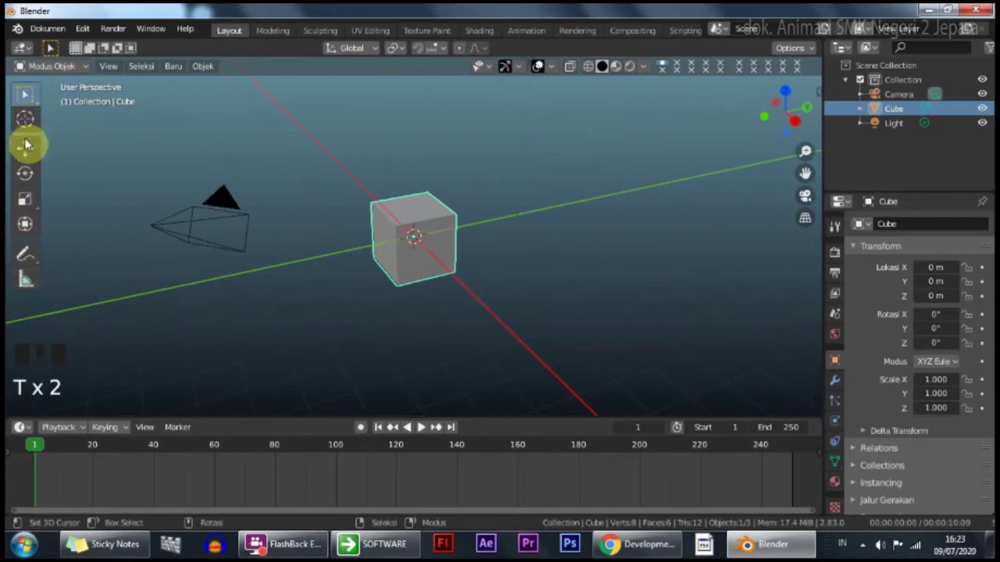
Step: Activate the Cursor, Move, Rotate and Scale tools one after another, leaving Scale active on the cube
left_click(25, 121)
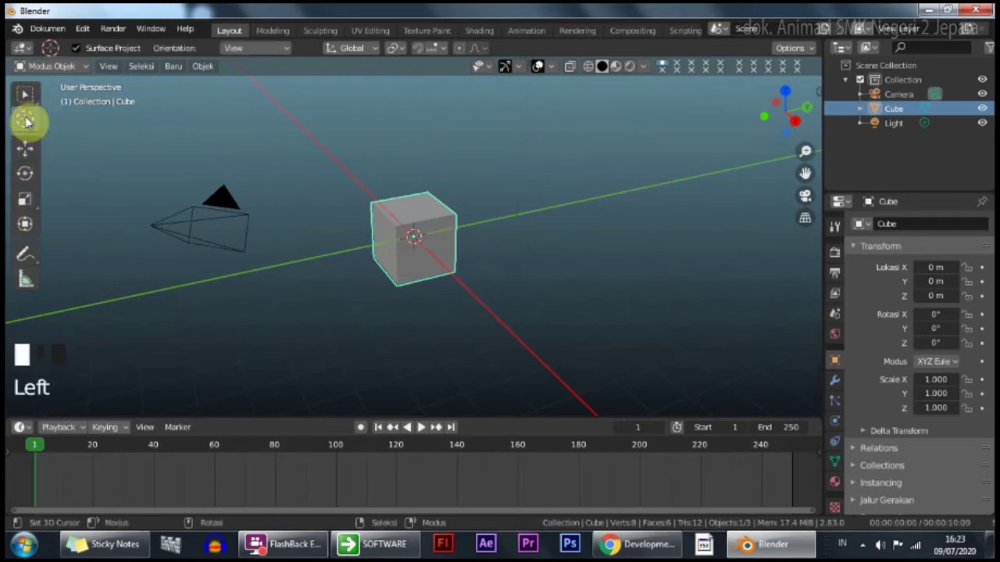
left_click(25, 150)
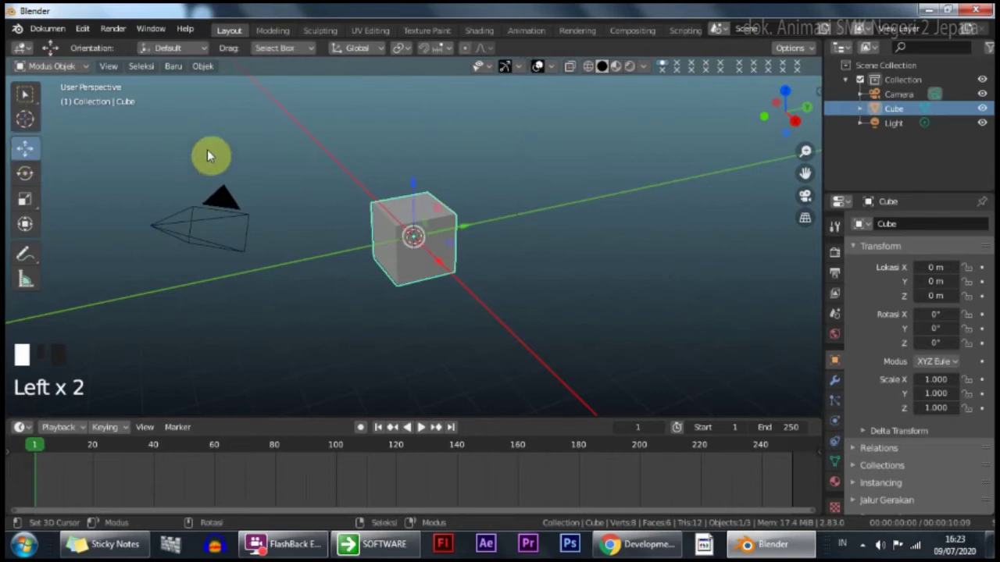
left_click(27, 178)
left_click(25, 201)
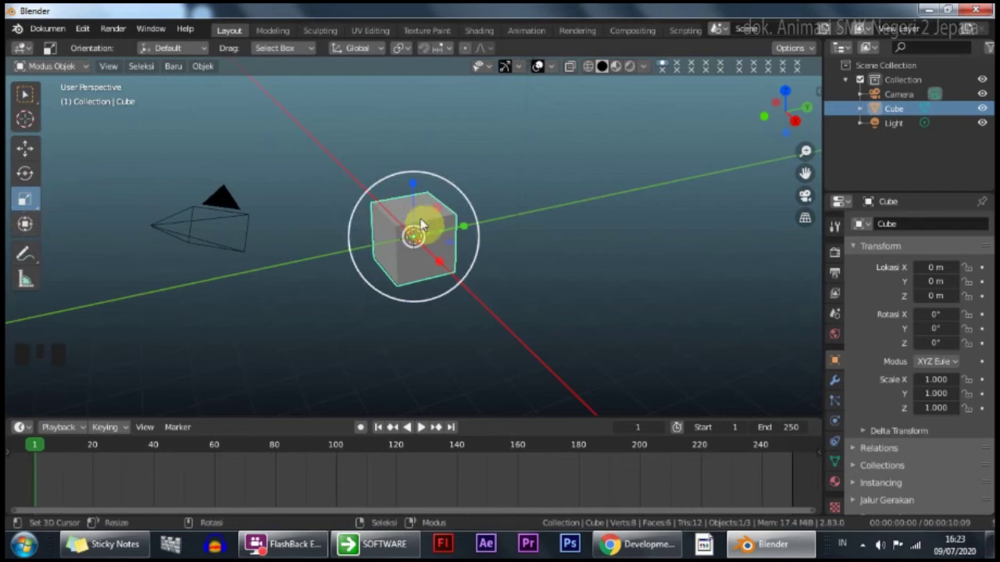
Step: Look through the viewport sidebar's Item, Tool, View, Create, Edit and 3D-Print pages and hide the sidebar again
key("n")
key("n")
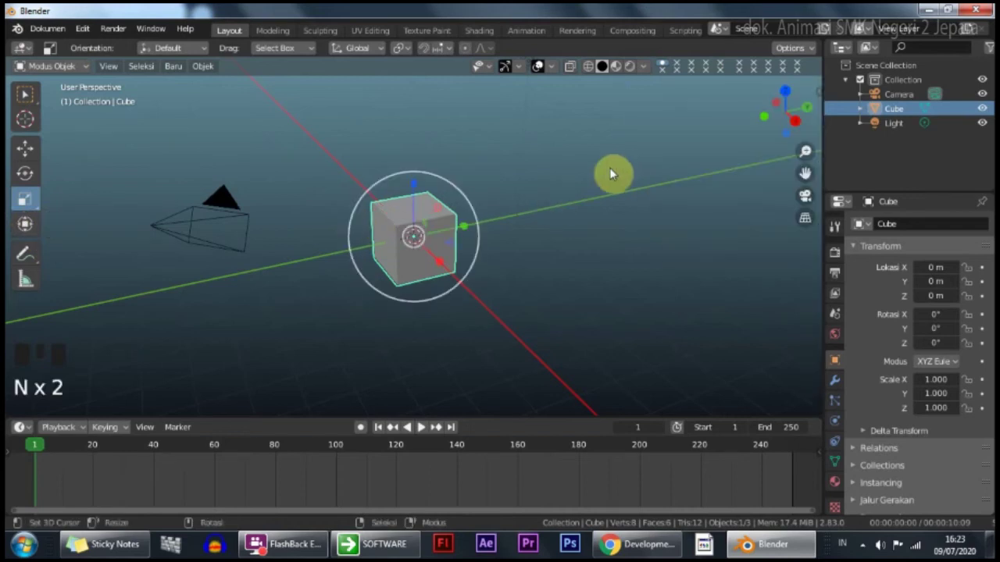
key("n")
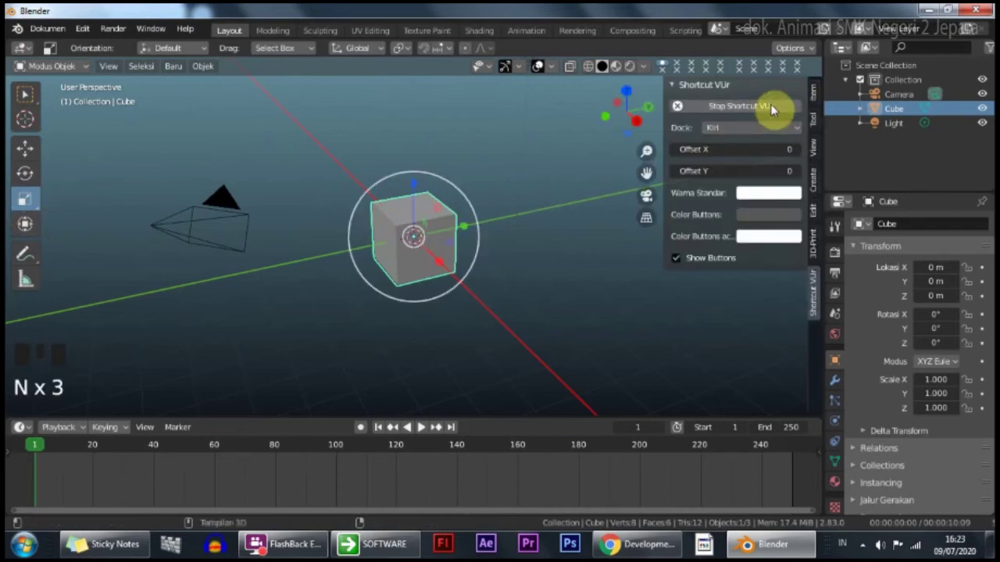
left_click(813, 103)
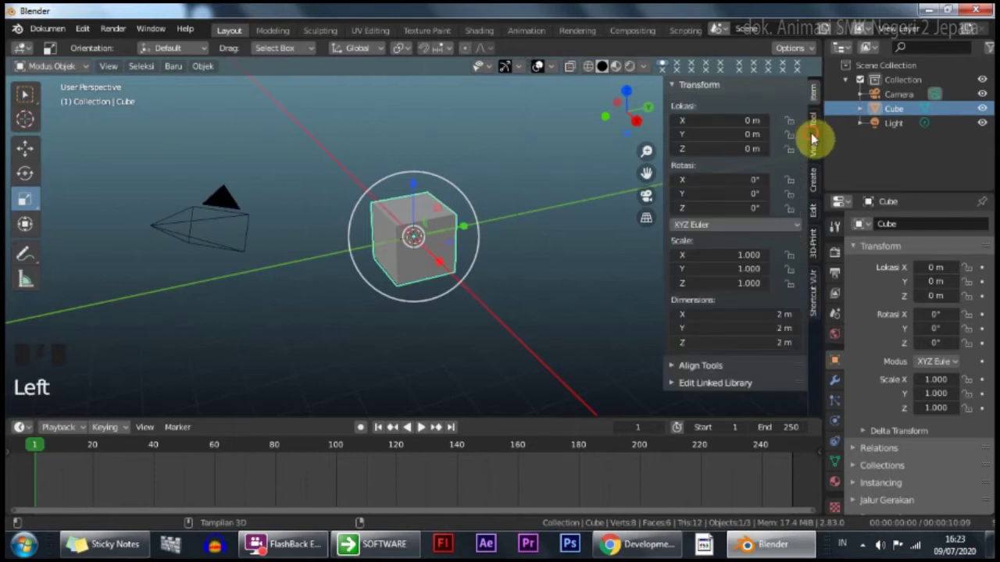
left_click(815, 124)
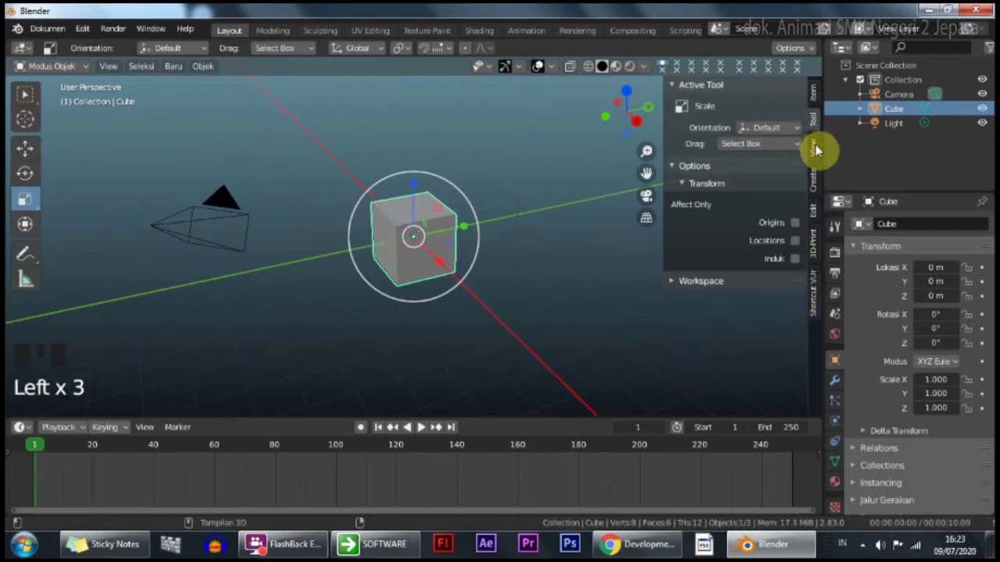
left_click(814, 149)
left_click(815, 184)
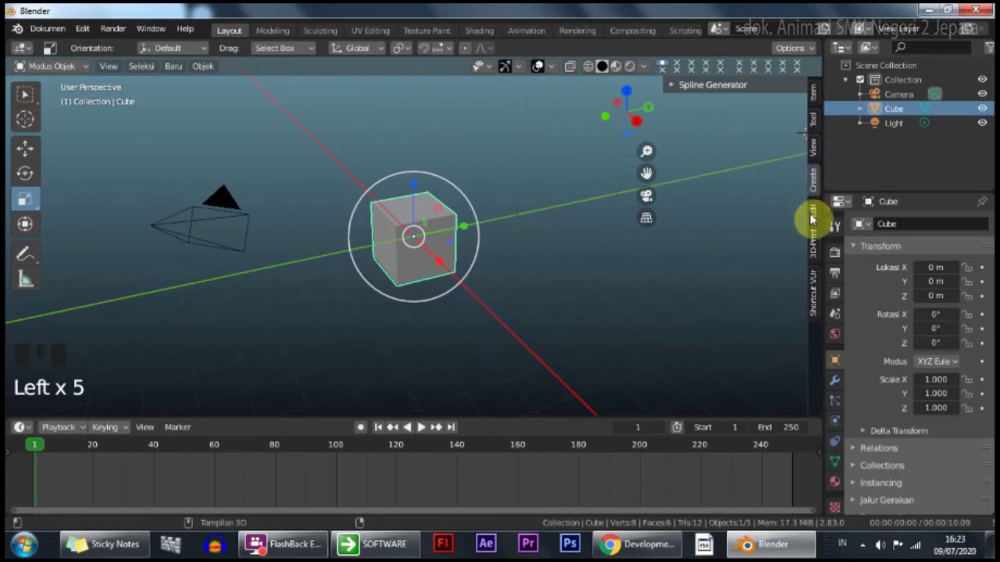
left_click(812, 219)
left_click(814, 244)
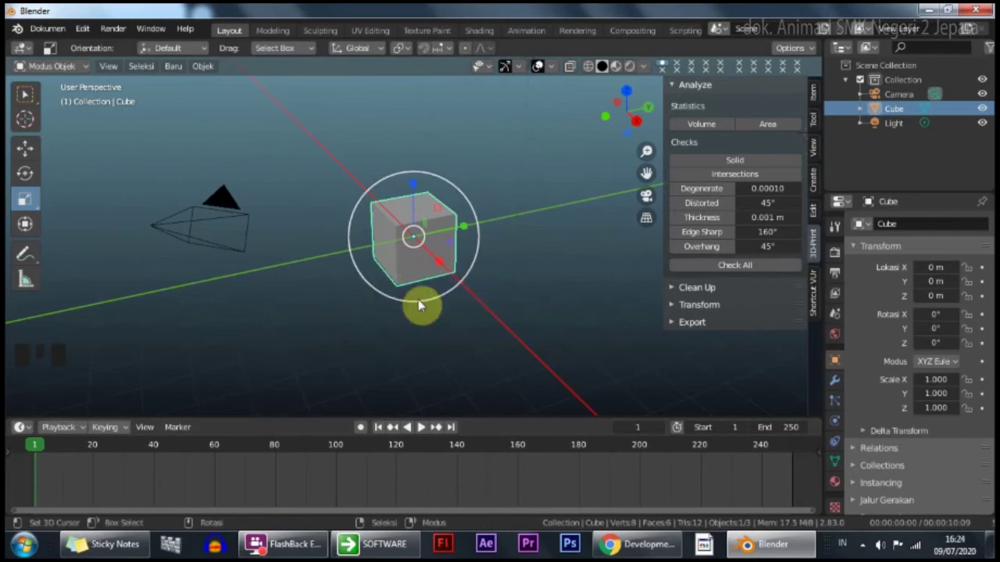
key("n")
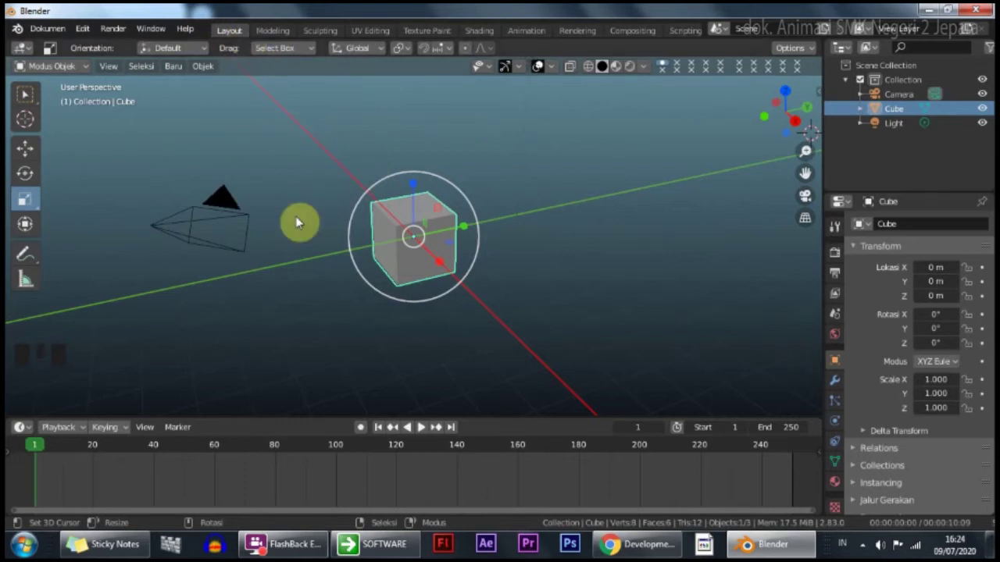
Step: Set the viewport to the front view, look at the Modeling workspace and return to Layout
middle_click_drag(327, 217, 187, 65)
key("KP_1")
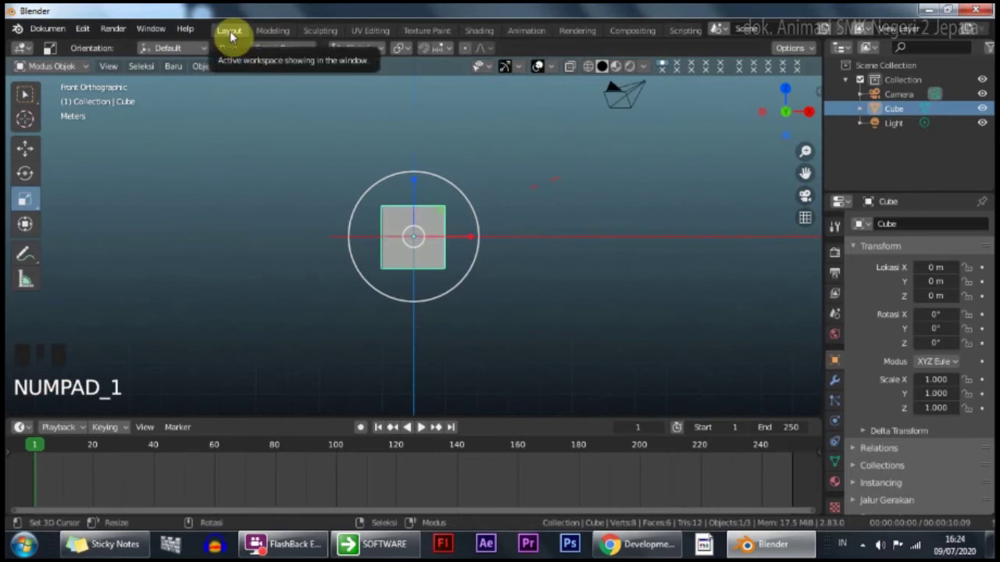
left_click(271, 31)
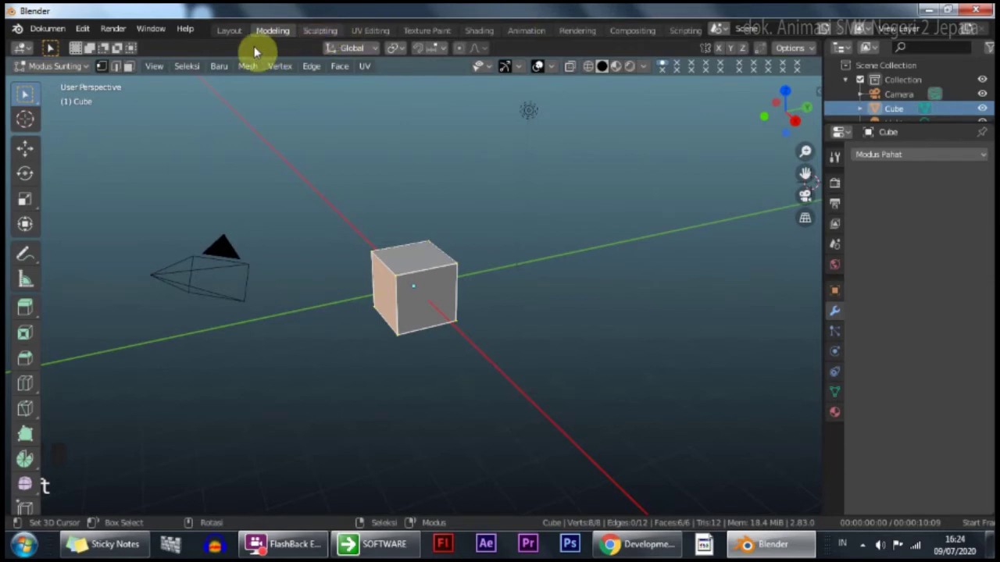
left_click(227, 30)
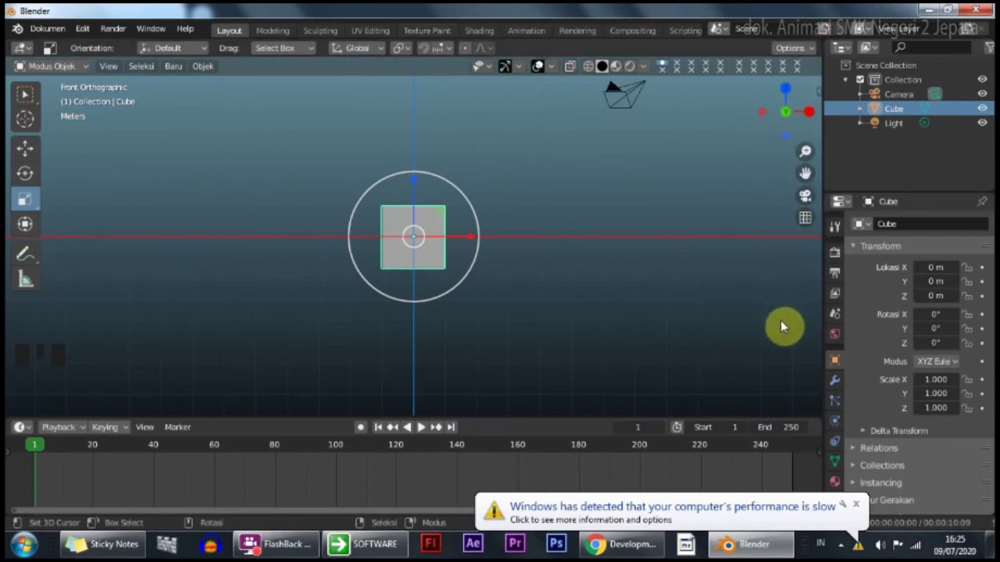
Step: Select the camera in the front view and set the timeline's current frame to 1
scroll(308, 245, "down", 1)
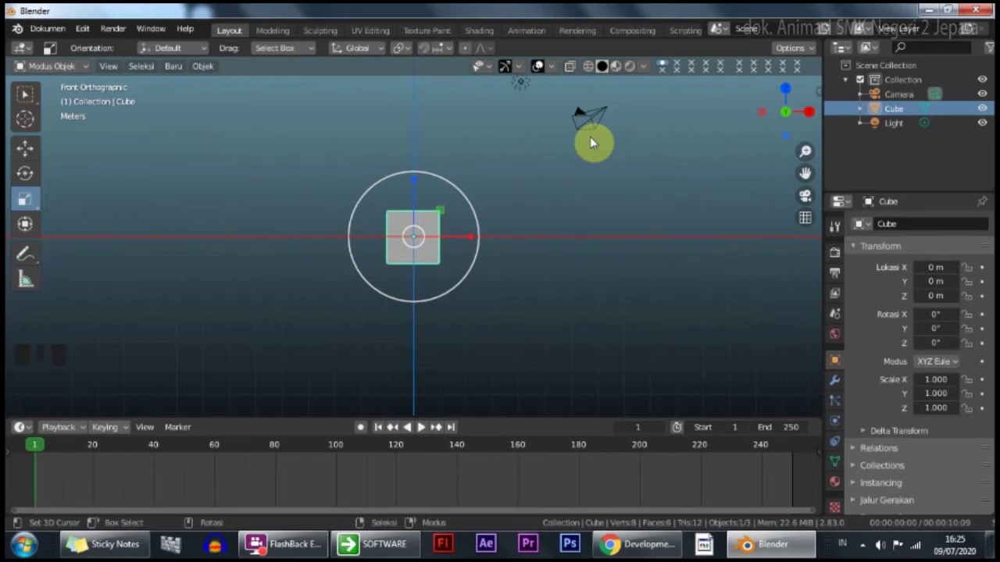
right_click(584, 135)
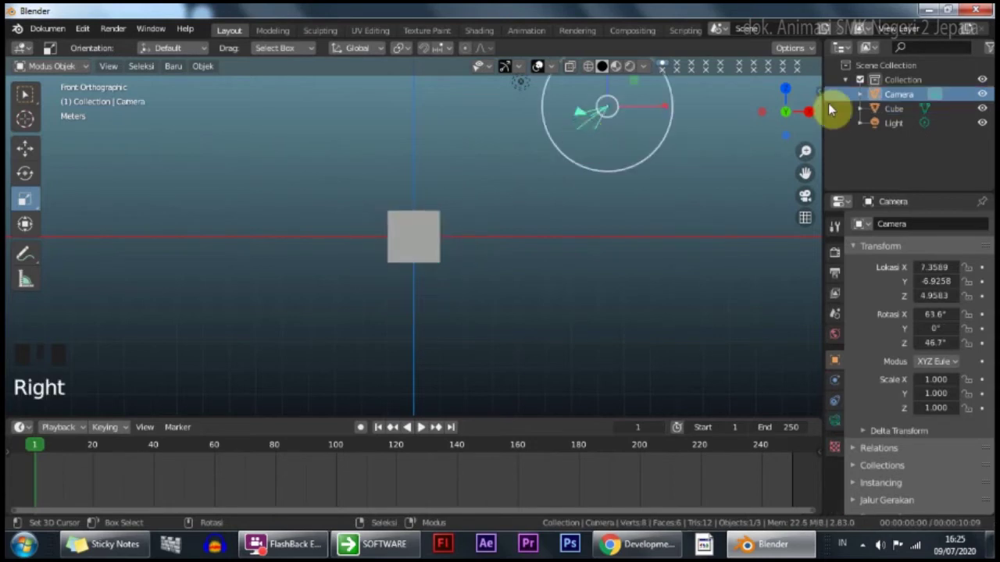
right_click(514, 87)
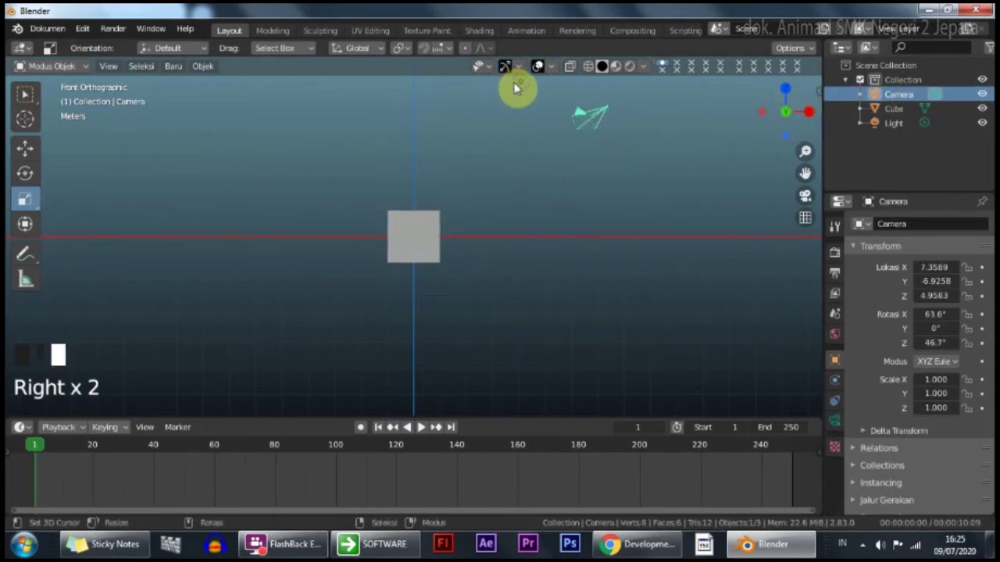
right_click(516, 88)
scroll(522, 176, "down", 3)
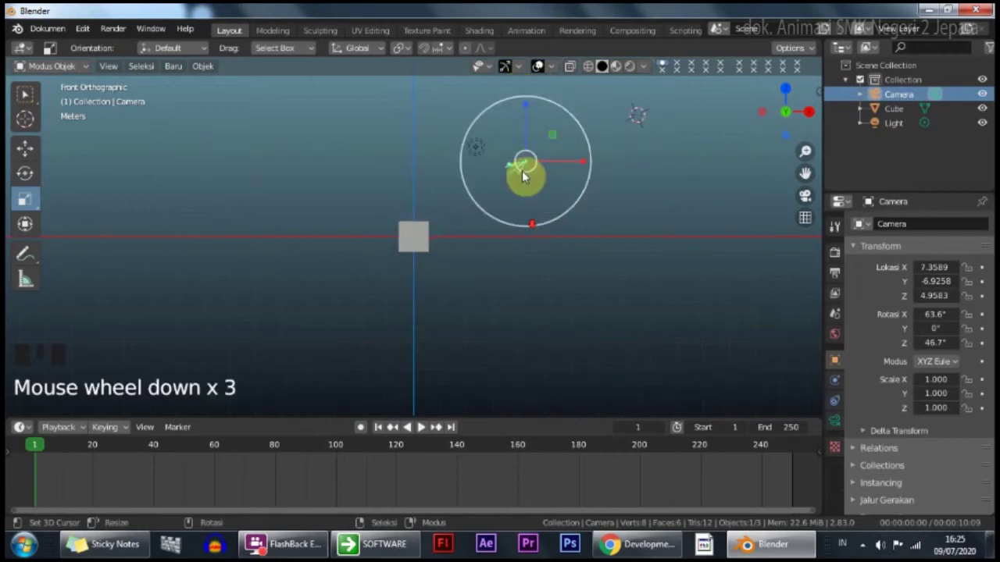
scroll(504, 137, "up", 4)
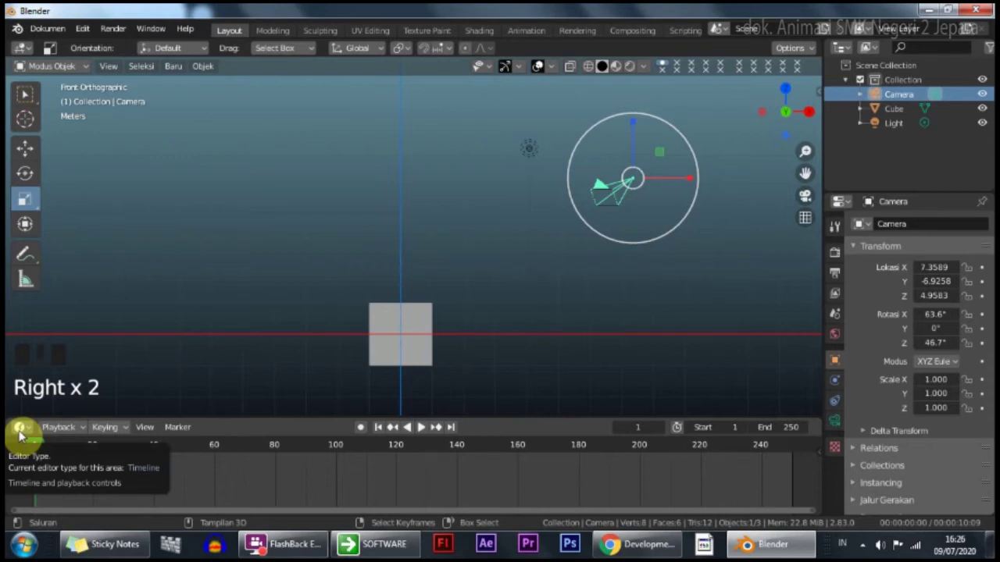
mouse_move(43, 444)
left_mouse_down()
mouse_move(313, 491)
mouse_move(128, 478)
mouse_move(34, 447)
left_mouse_up()
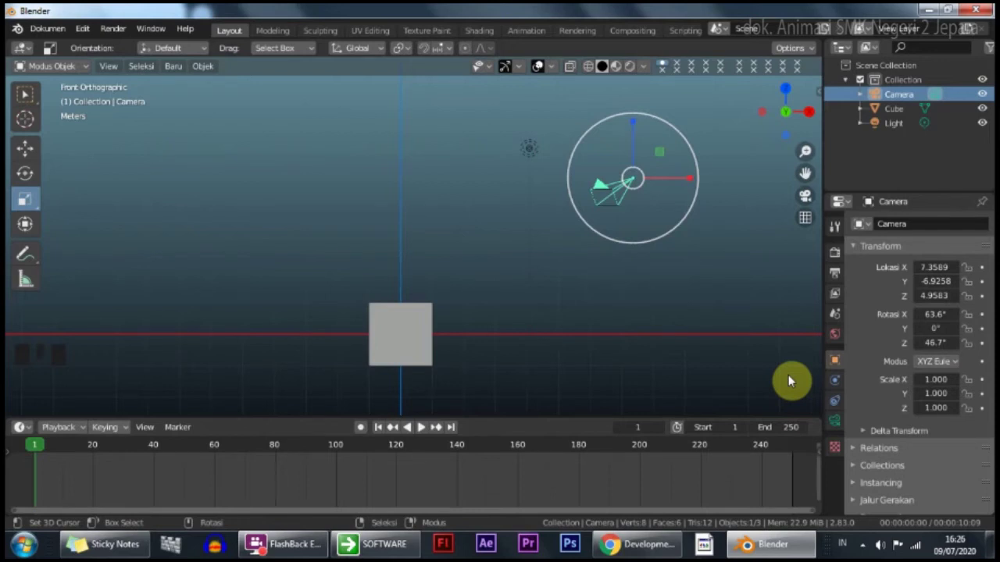
Step: Return to the front view and select the cube instead of the camera
scroll(383, 270, "down", 5)
middle_click_drag(382, 270, 392, 183)
key("KP_1")
key("a")
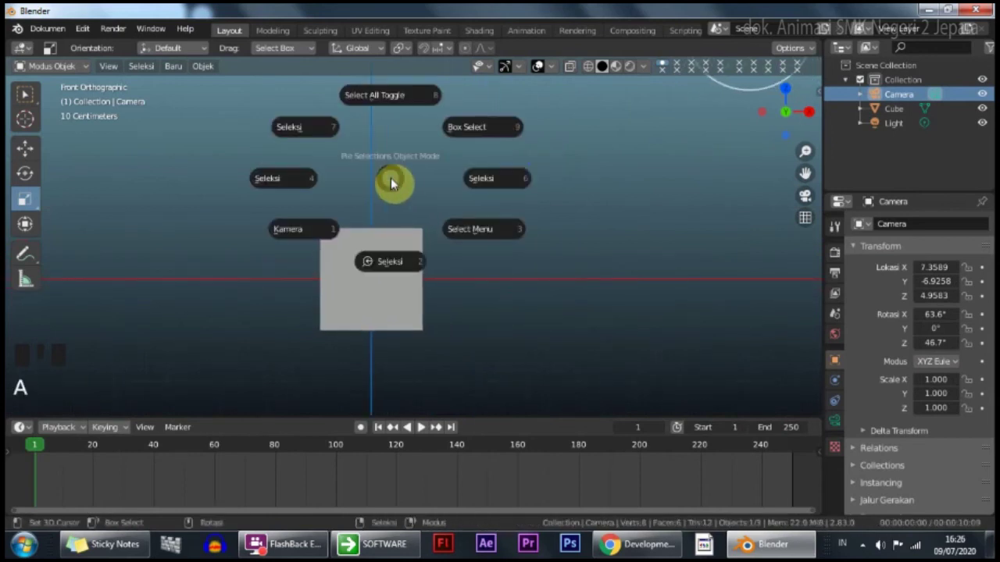
right_click(371, 250)
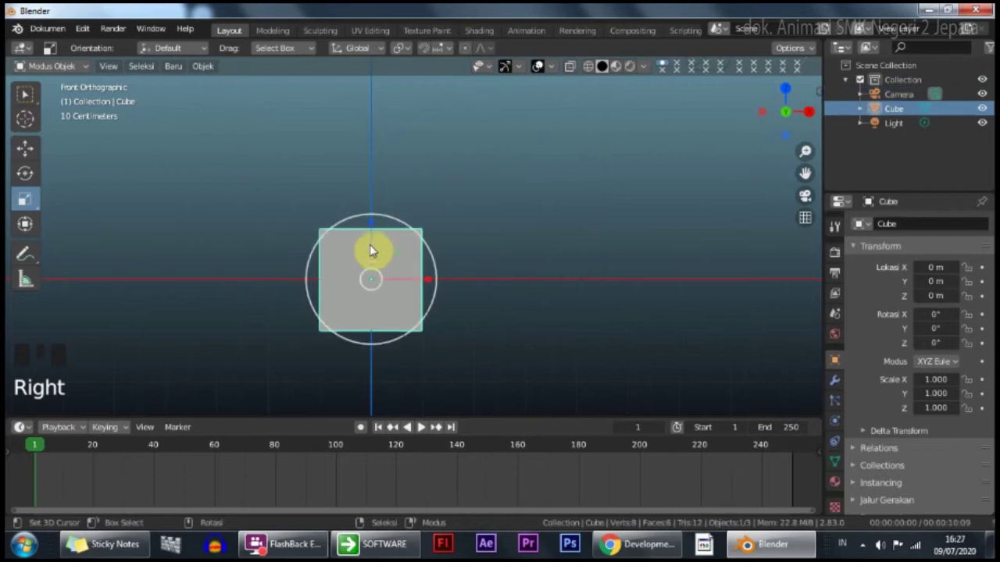
Step: Orbit out of the front view around the cube and activate the Move tool
middle_click_drag(360, 182, 404, 185)
scroll(394, 211, "down", 3)
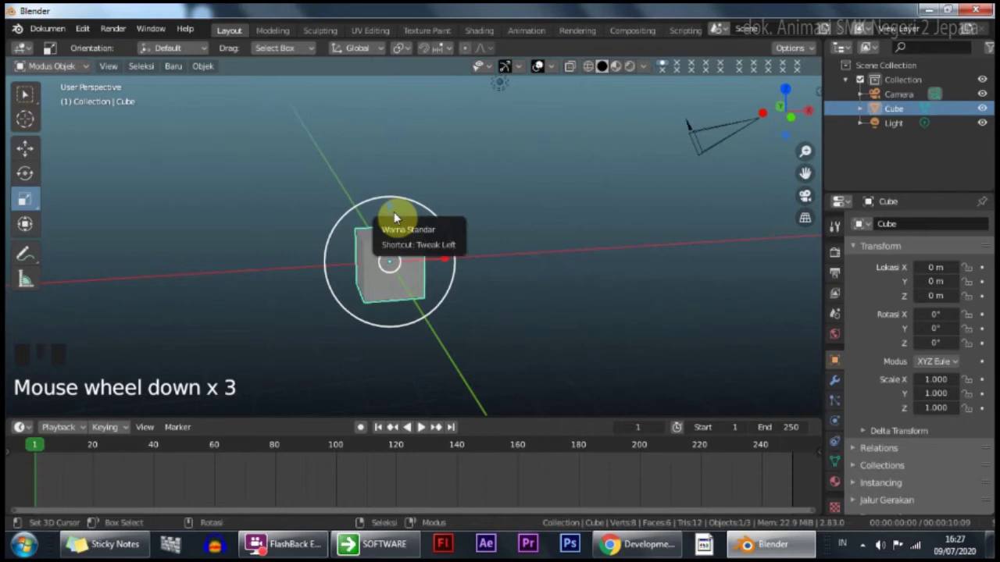
middle_click_drag(461, 258, 22, 153)
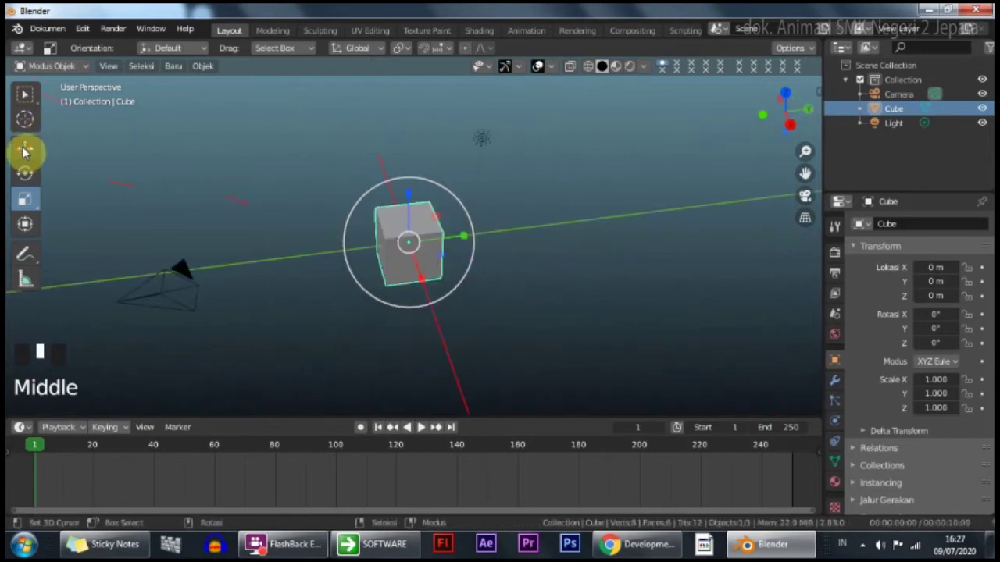
left_click(23, 152)
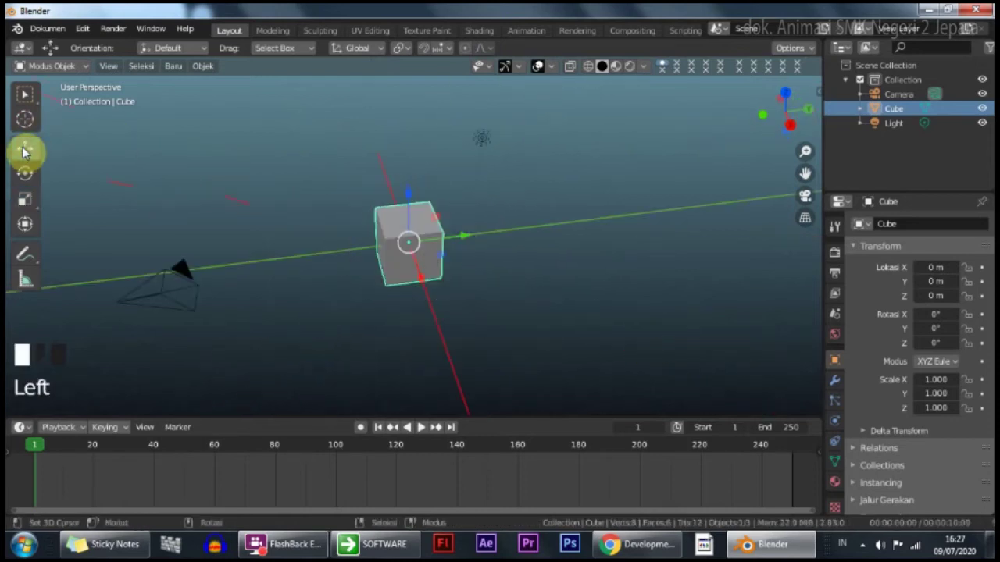
Step: Try moving the cube along its axes with the Move tool, cancelling each move
middle_click_drag(428, 273, 446, 263)
key("KP_1")
left_click_drag(442, 261, 407, 279)
right_click(406, 278)
middle_click_drag(490, 228, 224, 165)
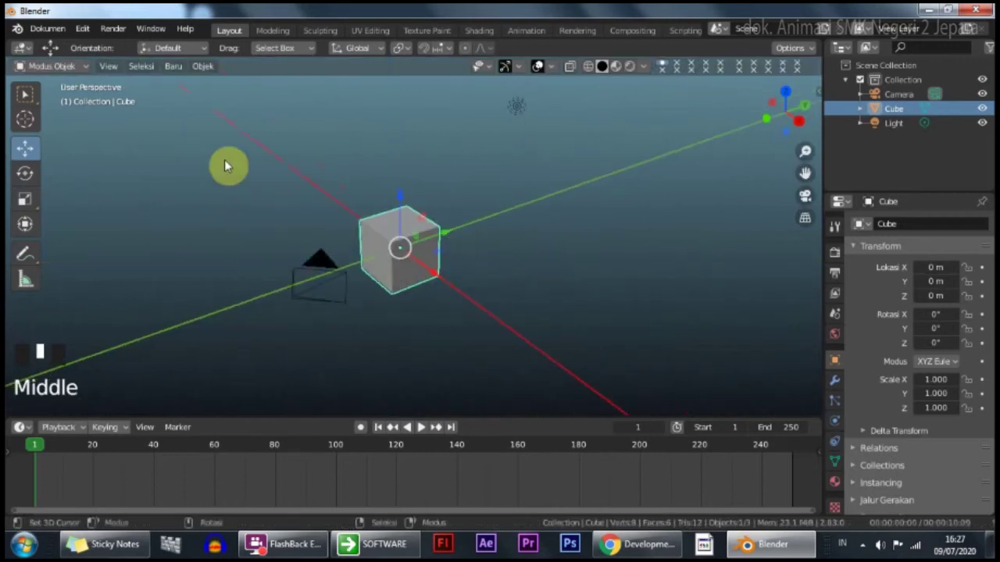
left_click_drag(428, 233, 474, 228)
right_click(473, 227)
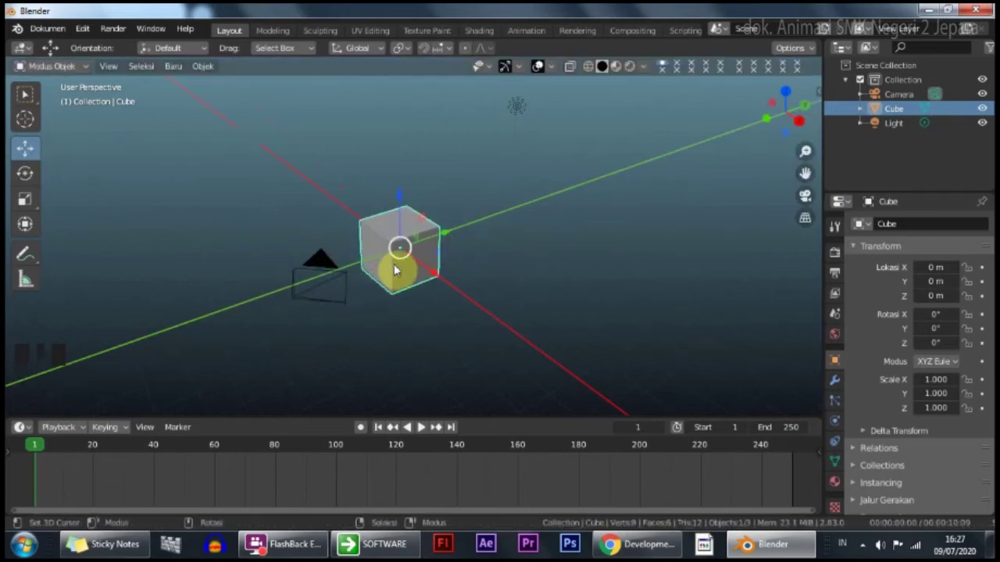
middle_click_drag(394, 264, 431, 265)
scroll(392, 211, "down", 1)
mouse_move(397, 200)
left_mouse_down()
mouse_move(391, 284)
mouse_move(391, 139)
mouse_move(396, 207)
left_mouse_up()
right_click(396, 208)
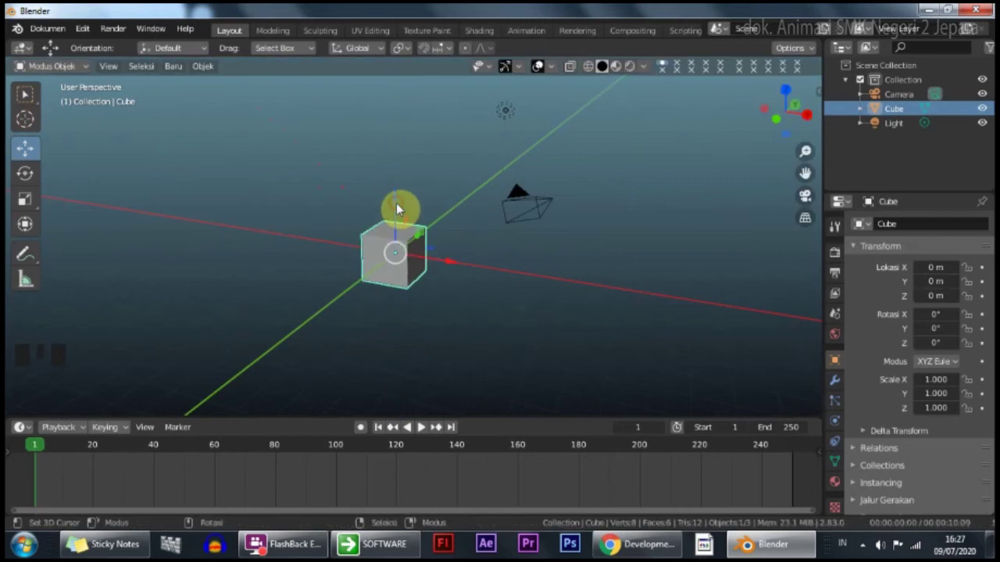
Step: Orbit the viewport around the cube to view it from several sides
middle_click_drag(338, 223, 664, 251)
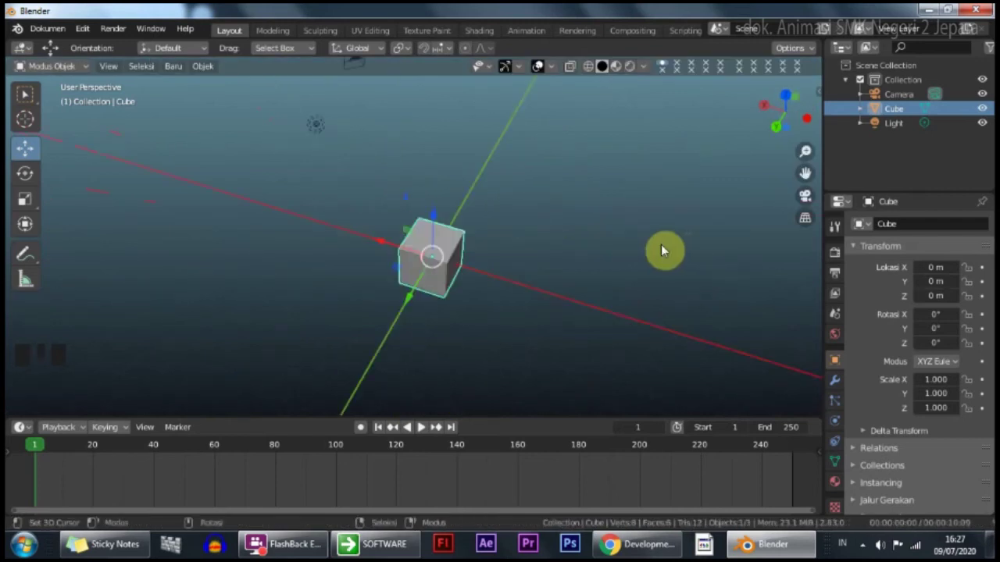
middle_click_drag(322, 261, 496, 194)
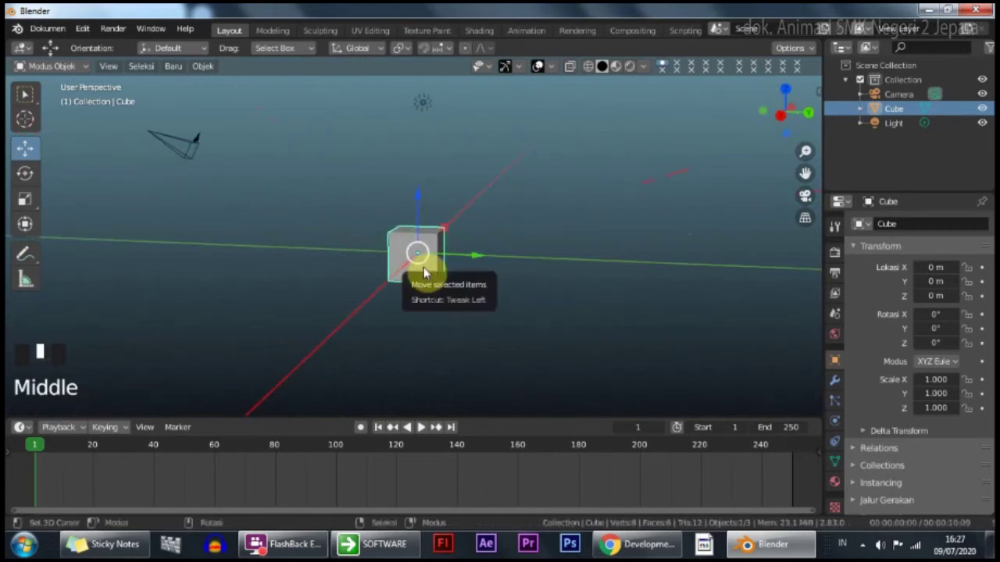
middle_click_drag(327, 269, 435, 305)
middle_click_drag(348, 308, 481, 274)
middle_click_drag(376, 309, 440, 283)
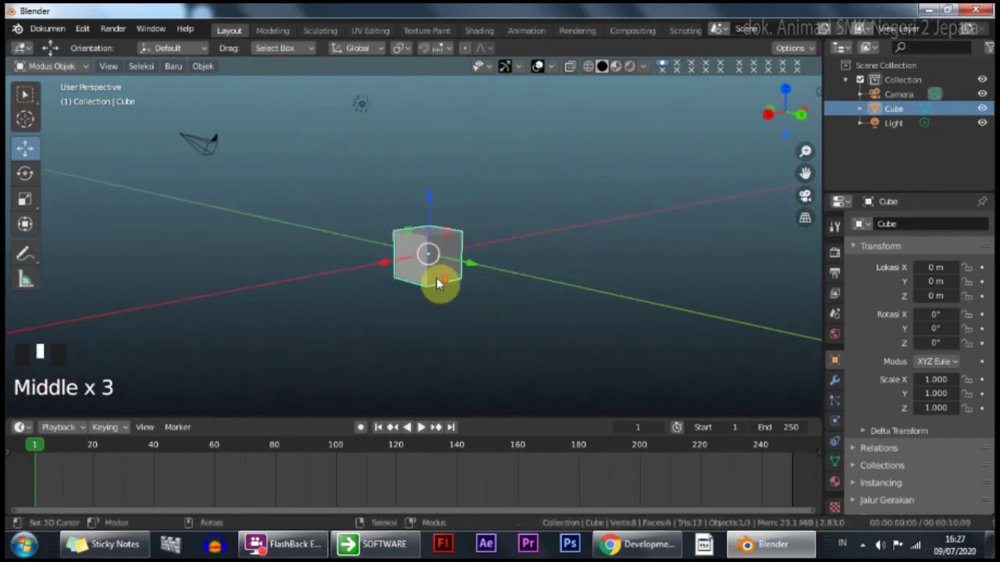
Step: Zoom the viewport in and out on the cube repeatedly
scroll(440, 272, "up", 3)
scroll(433, 278, "down", 7)
scroll(430, 275, "up", 8)
scroll(427, 273, "down", 7)
scroll(426, 273, "up", 8)
scroll(422, 275, "down", 7)
scroll(411, 275, "up", 6)
scroll(410, 281, "down", 5)
scroll(409, 283, "up", 6)
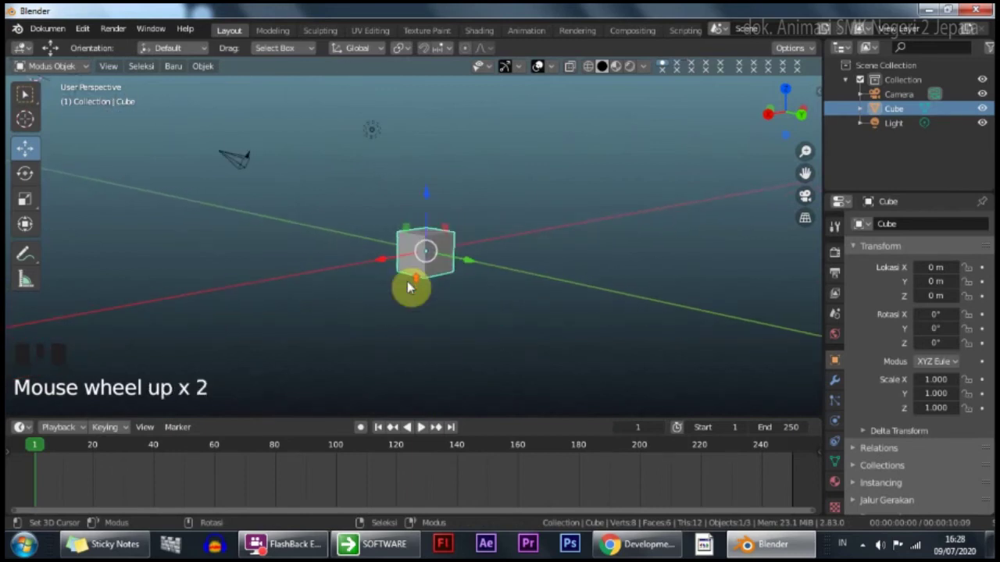
scroll(408, 287, "down", 4)
scroll(408, 288, "up", 4)
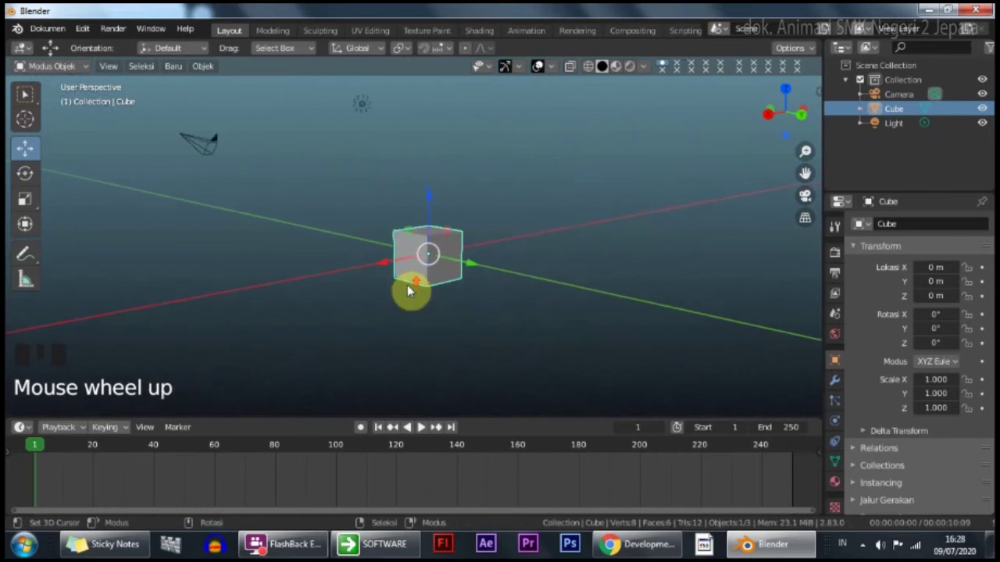
Step: Orbit, zoom and pan the viewport to see the cube closer and near the view's centre
middle_click_drag(407, 290, 430, 272)
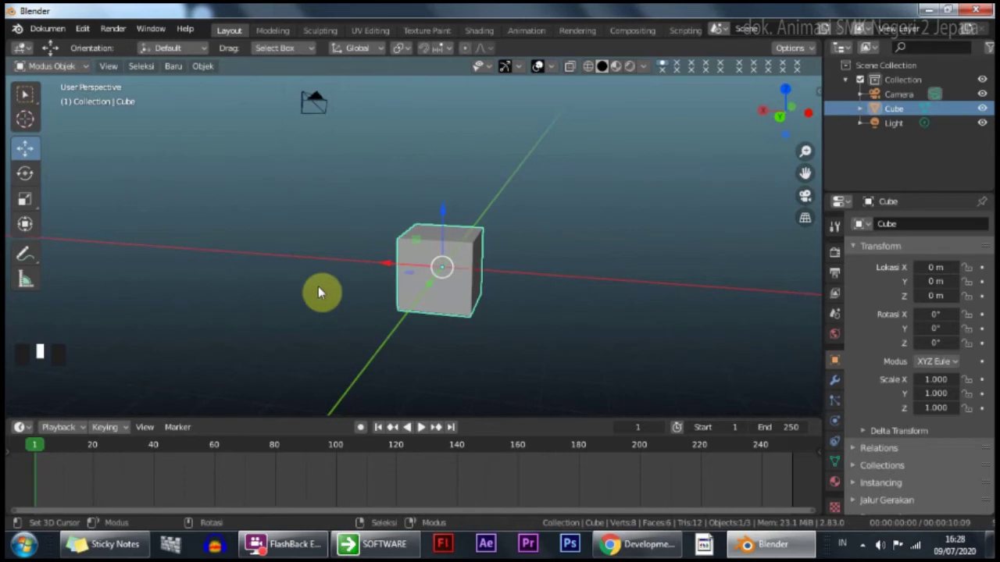
middle_click_drag(430, 258, 663, 246, "ctrl")
middle_click_drag(403, 264, 595, 246)
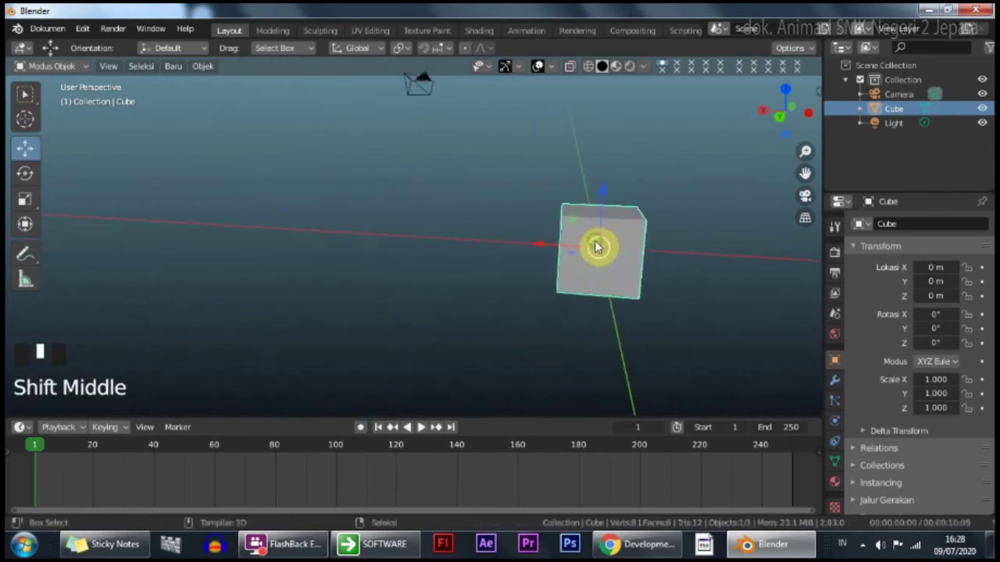
middle_click_drag(521, 254, 369, 257, "shift")
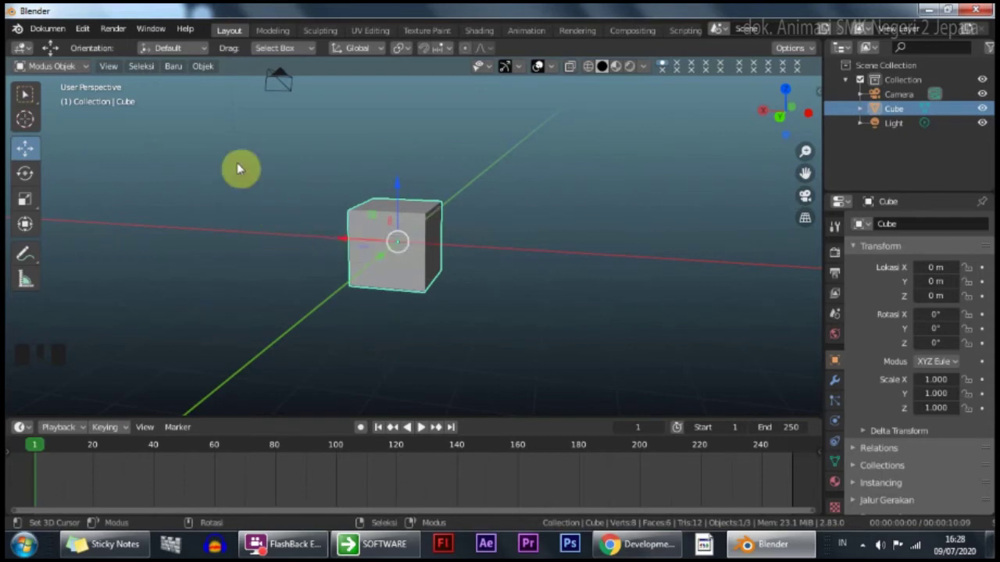
Step: Preview the cube in wireframe shading from several angles, and return the viewport to solid shading
middle_click_drag(351, 261, 339, 224)
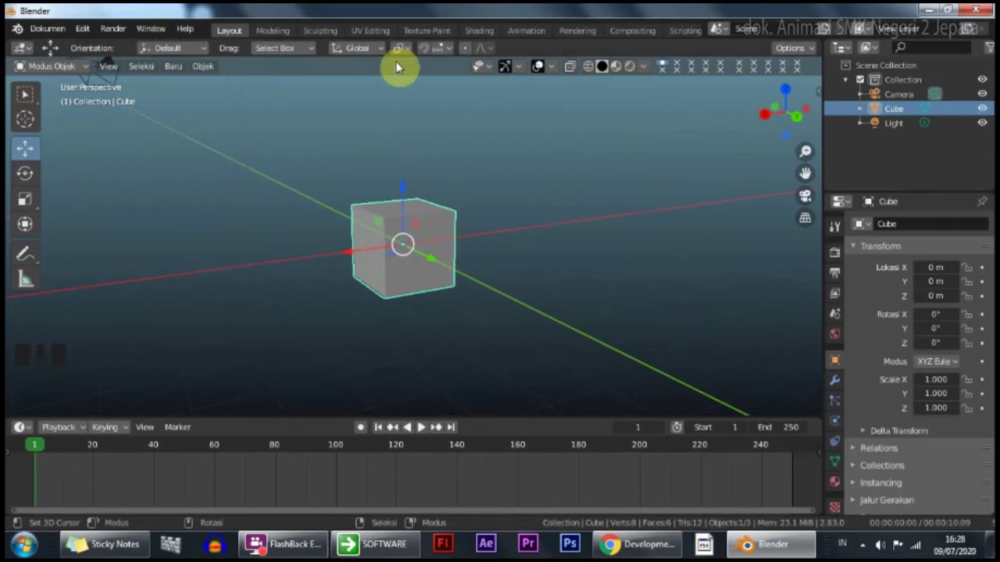
left_click(588, 66)
mouse_move(500, 212)
middle_mouse_down()
mouse_move(441, 267)
mouse_move(379, 227)
mouse_move(564, 85)
middle_mouse_up()
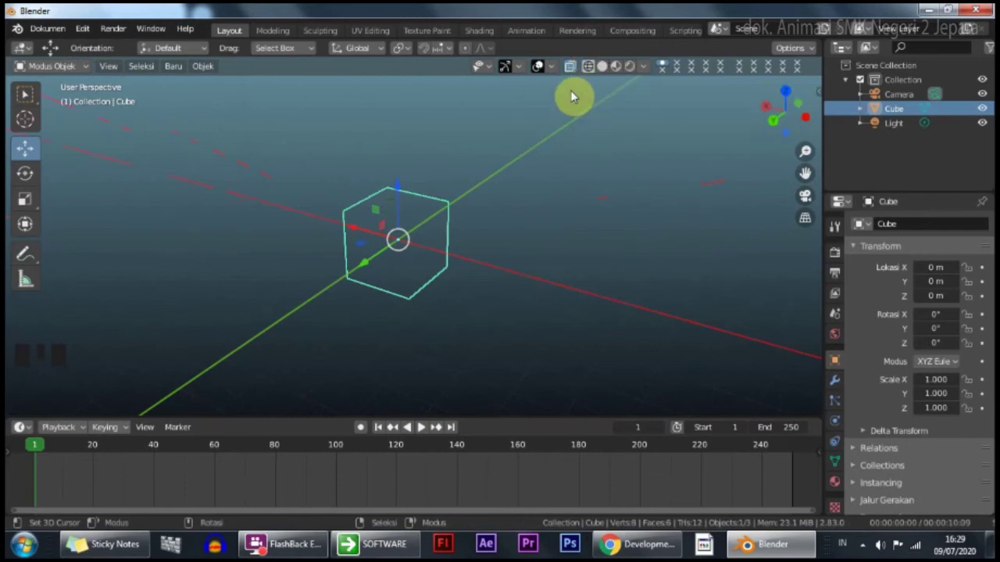
left_click(601, 66)
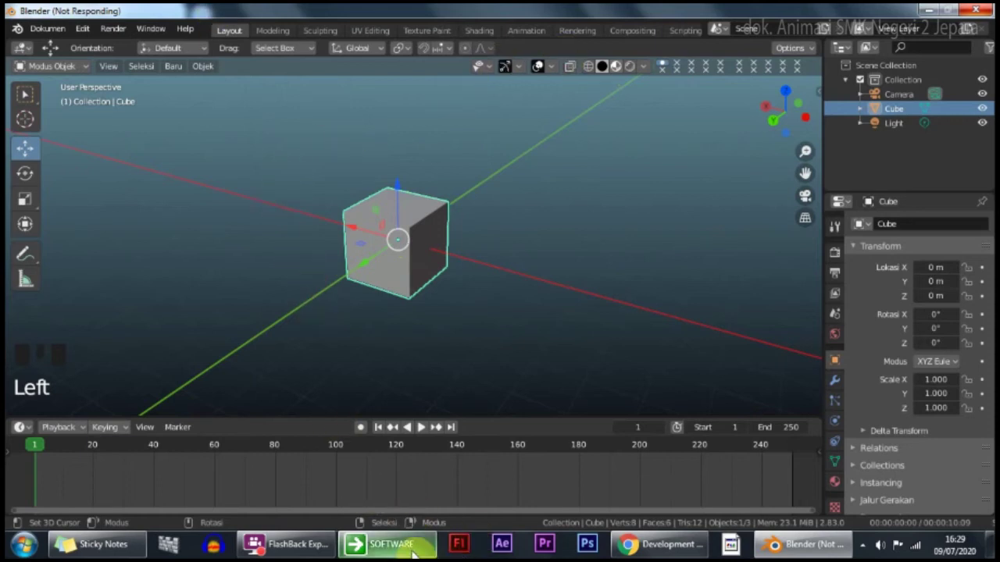
Step: Try moving the cube along its Y axis with the Move tool, cancelling the move
scroll(413, 236, "up", 10)
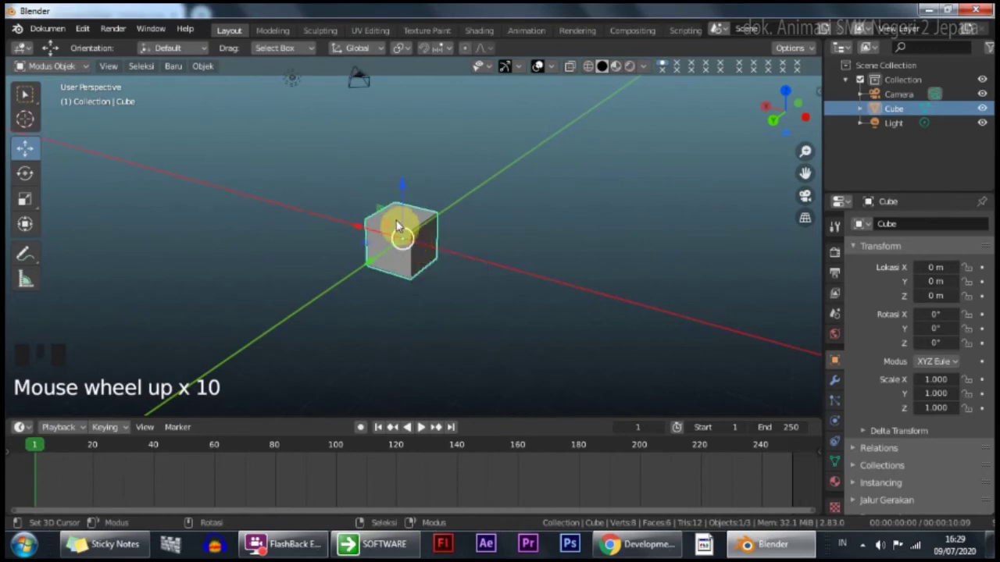
key("KP_1")
middle_click_drag(464, 167, 424, 224)
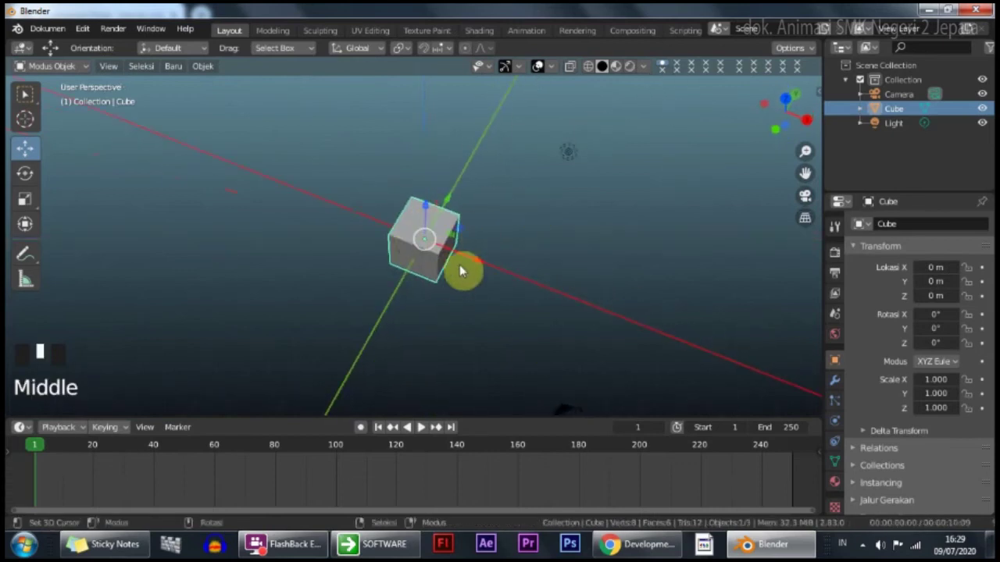
middle_click_drag(461, 261, 414, 229)
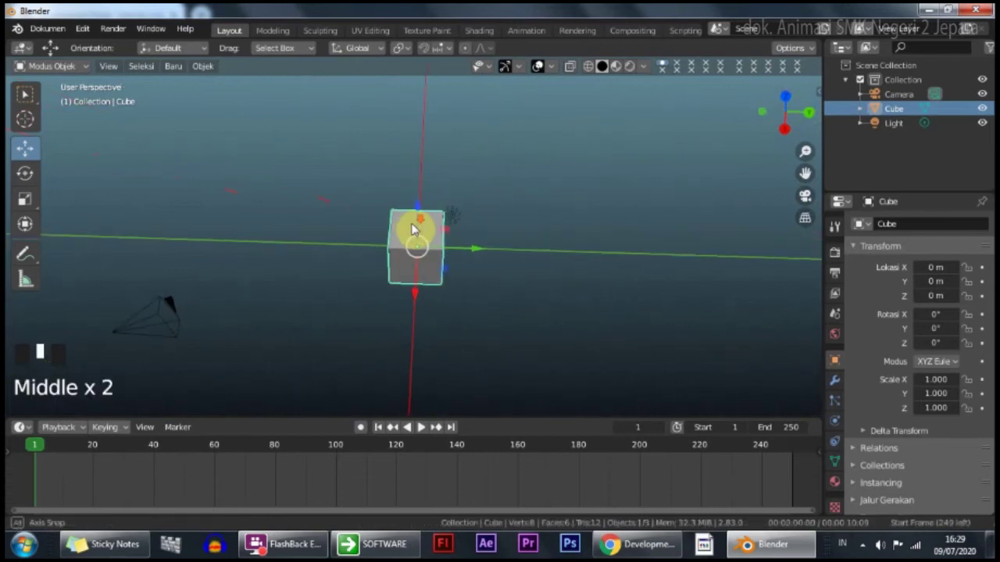
scroll(446, 236, "down", 2)
left_click_drag(477, 248, 354, 246)
key("Escape")
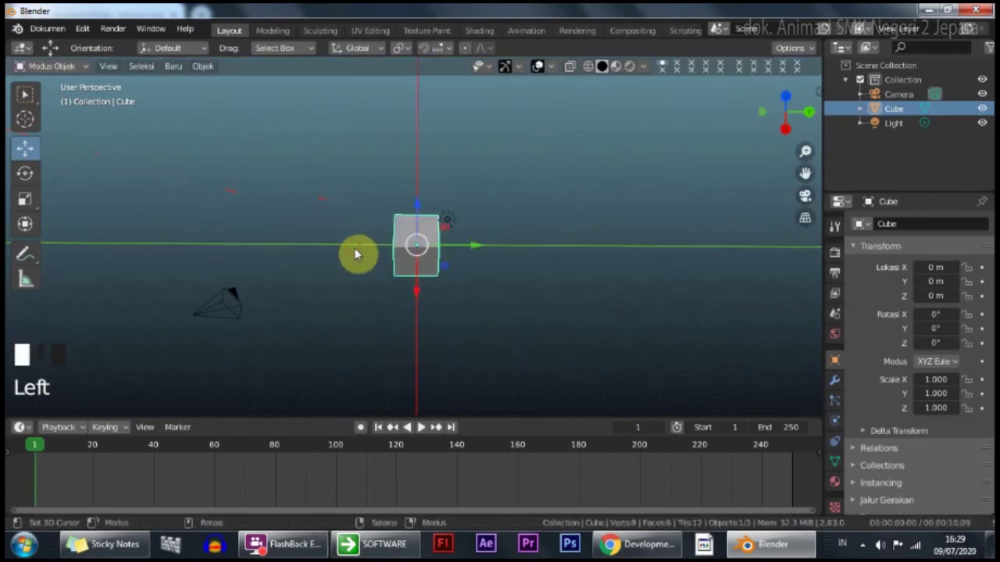
Step: Try moving the cube separately along the X, Y and Z axes, cancelling each move
key("KP_1")
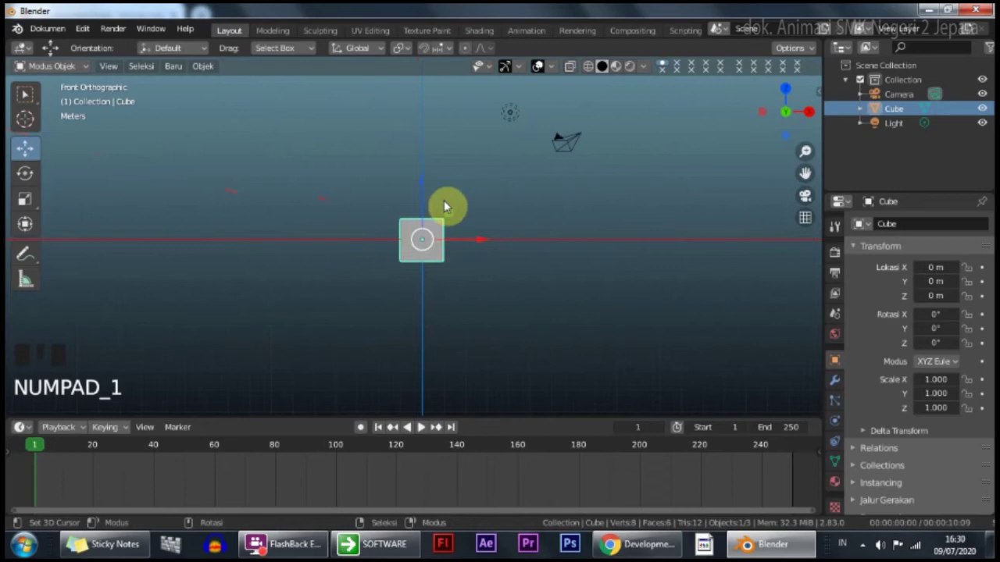
middle_click_drag(475, 185, 471, 243)
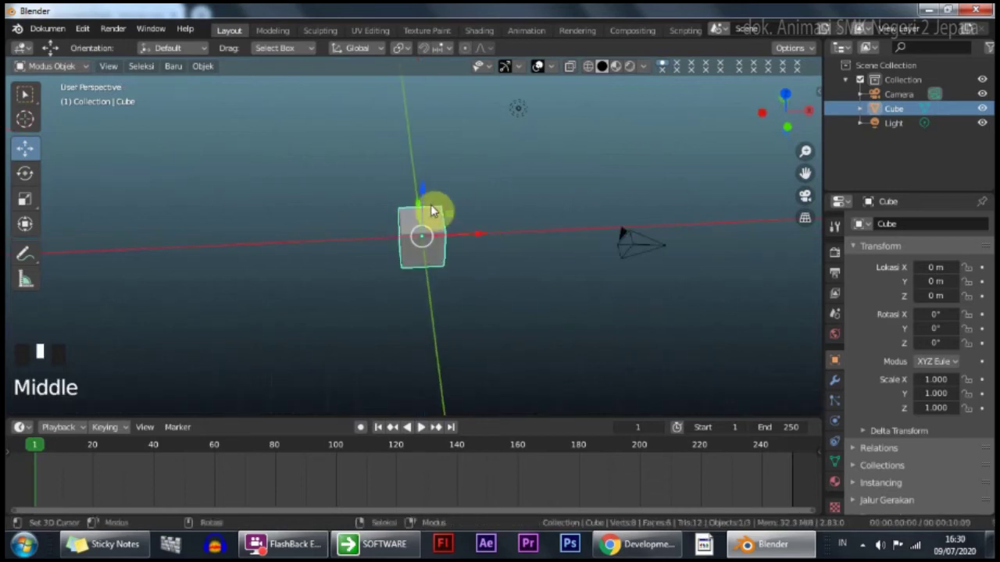
mouse_move(476, 234)
left_mouse_down()
mouse_move(390, 234)
mouse_move(553, 234)
mouse_move(508, 227)
mouse_move(494, 239)
left_mouse_up()
right_click(493, 239)
middle_click_drag(489, 260, 484, 223)
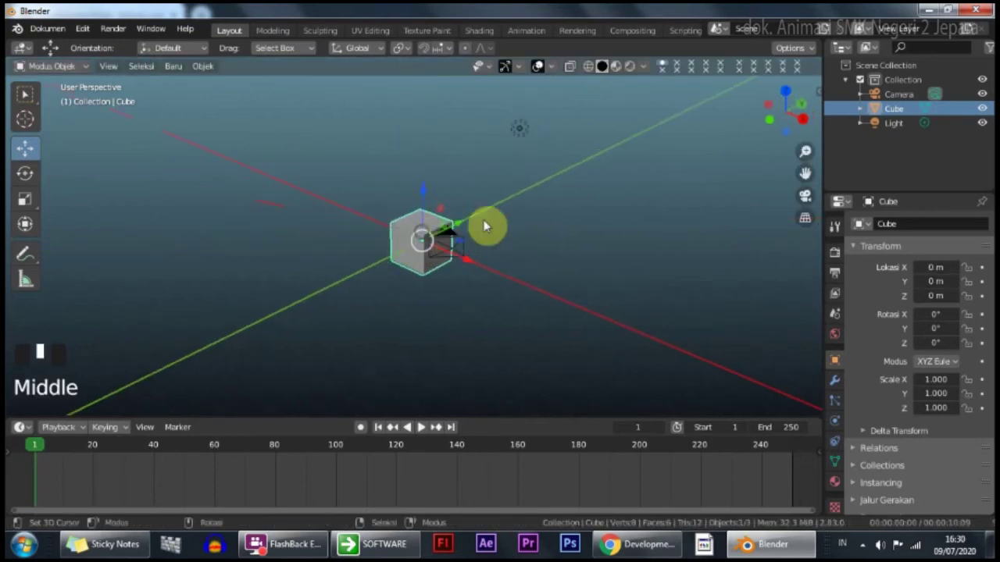
left_click_drag(463, 227, 486, 212)
right_click(420, 194)
key("KP_1")
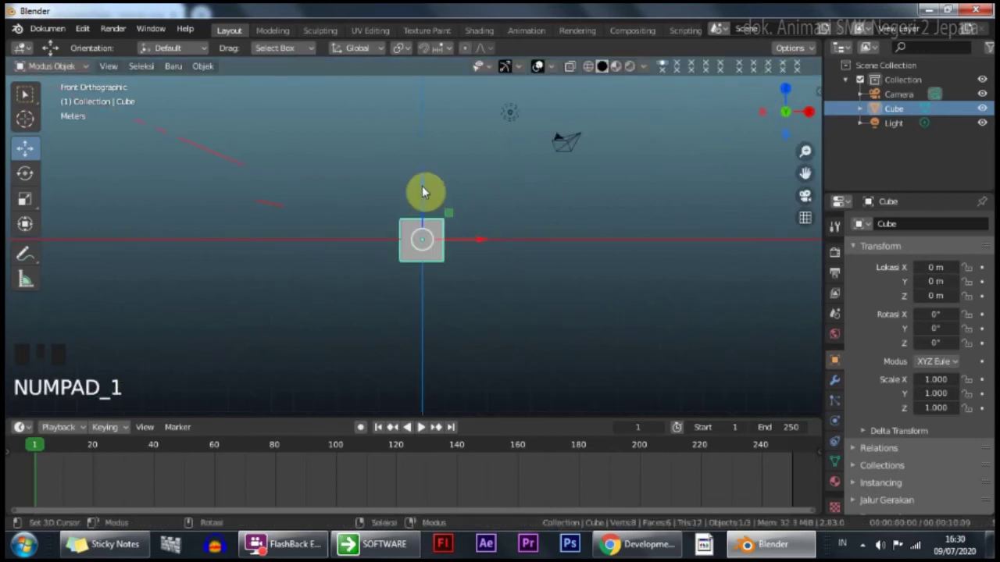
left_click_drag(422, 180, 426, 236)
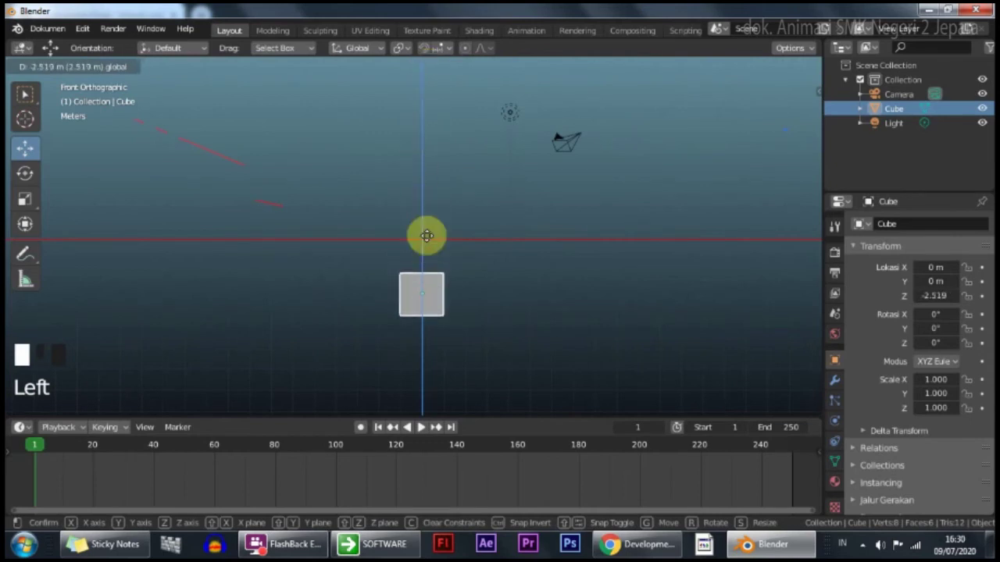
right_click(426, 236)
Step: Move the cube freely across the scene, ending at about X -6.63, Y -5.22, Z -0.52 m
middle_click_drag(443, 175, 462, 221)
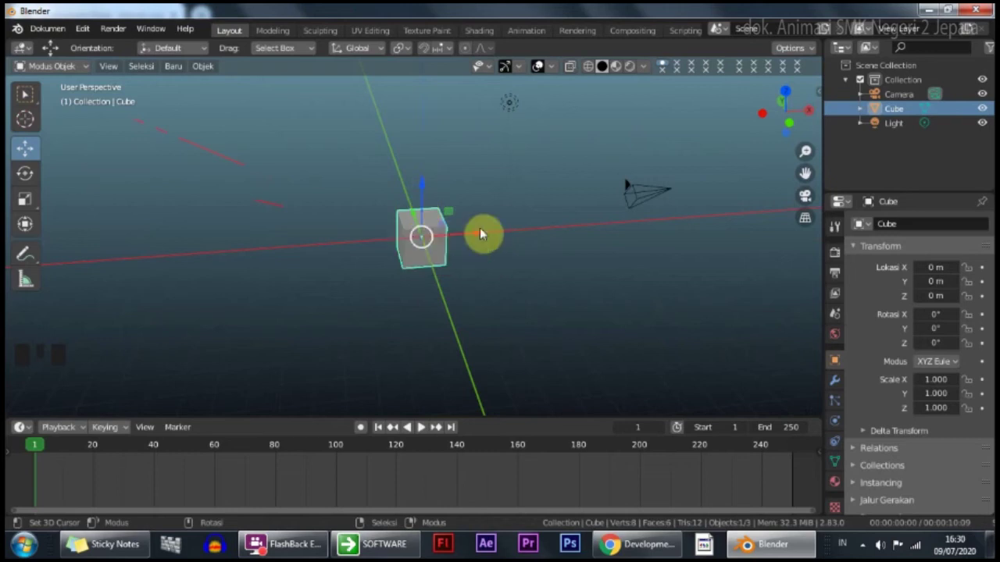
middle_click_drag(390, 223, 334, 49)
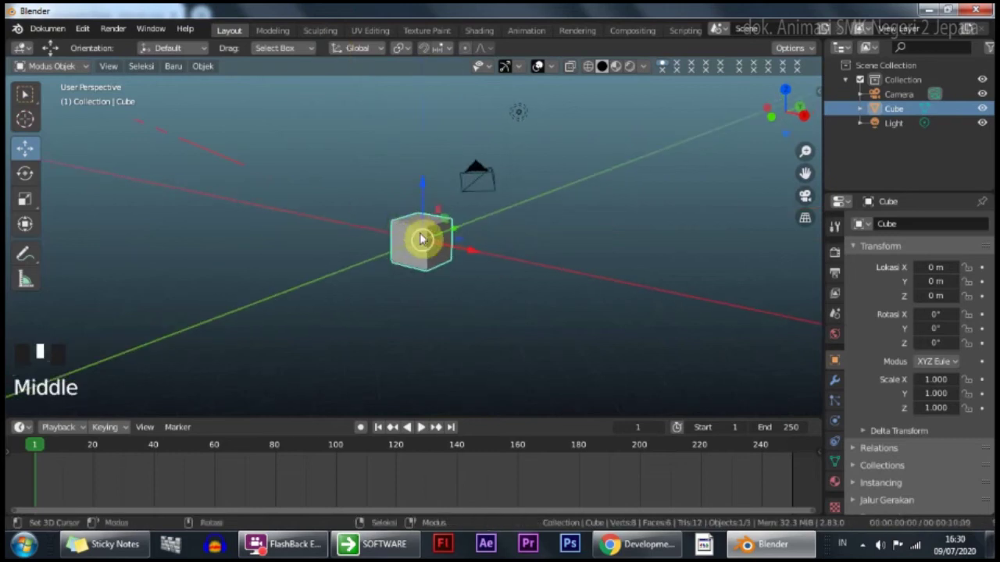
left_click_drag(413, 234, 638, 206)
left_click(651, 205)
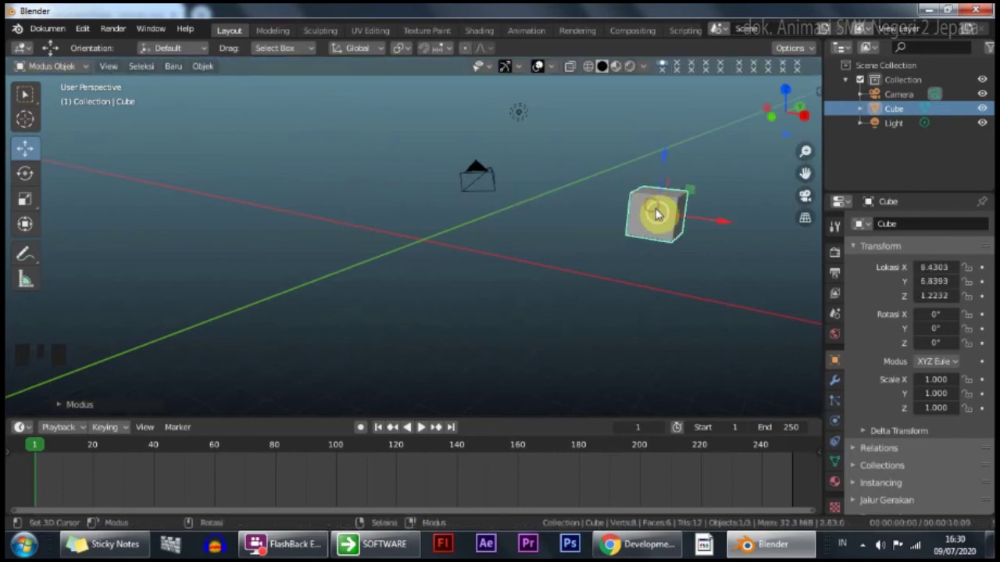
left_click_drag(639, 211, 364, 274)
left_click_drag(654, 212, 238, 251)
Step: Clear the cube's location to return it to the world origin, and show the scene in front view
middle_click_drag(262, 263, 73, 60)
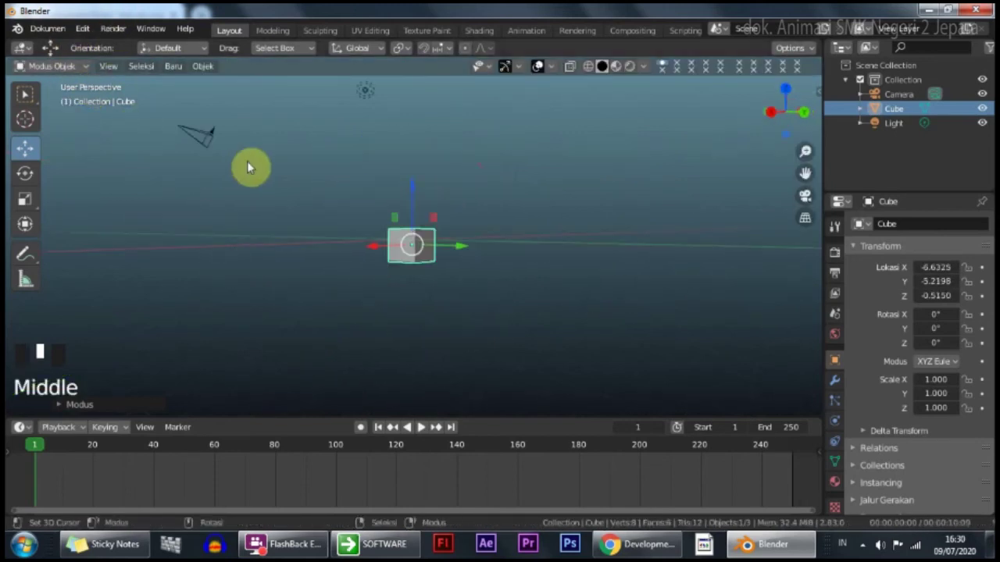
middle_click_drag(273, 225, 460, 270)
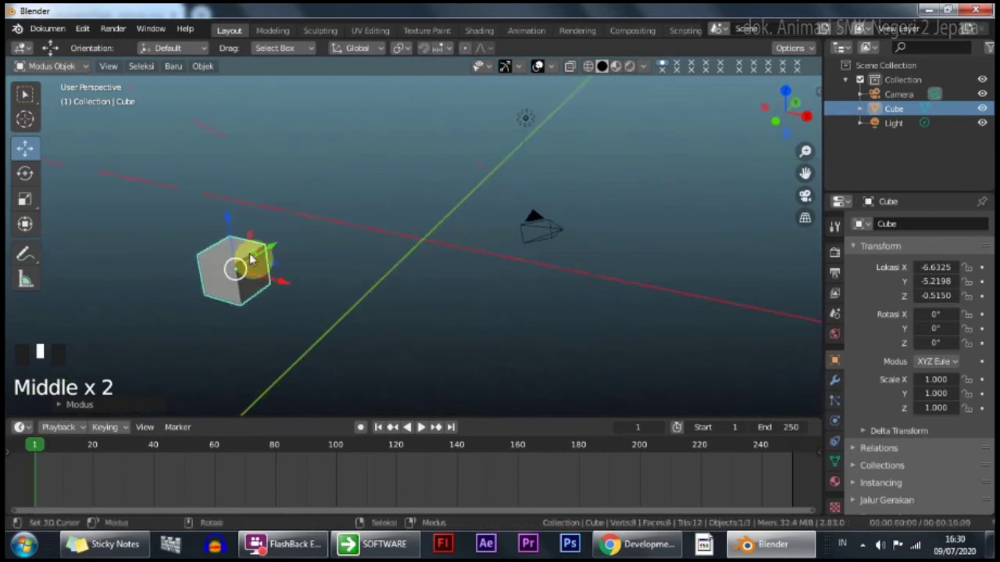
key("alt+g")
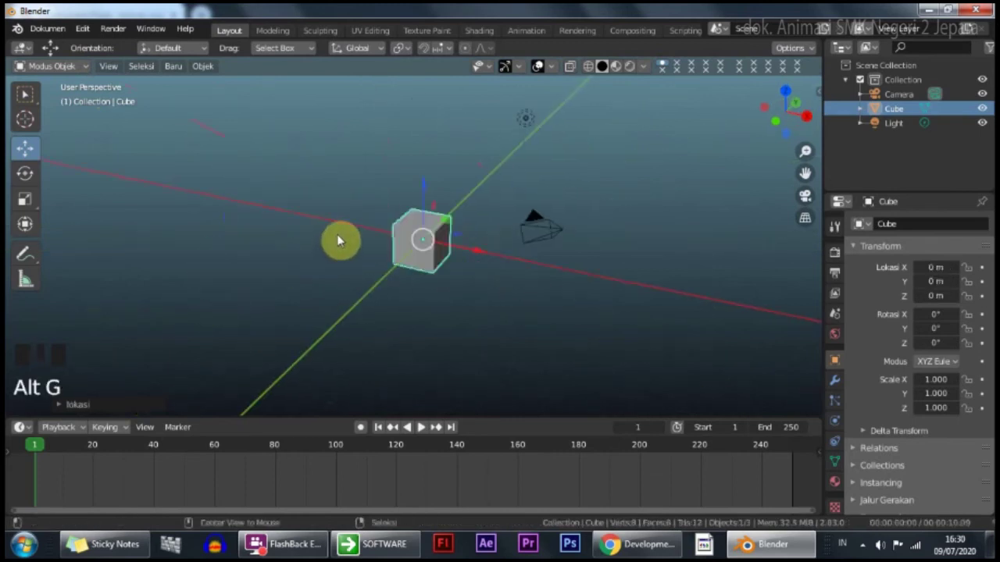
key("KP_1")
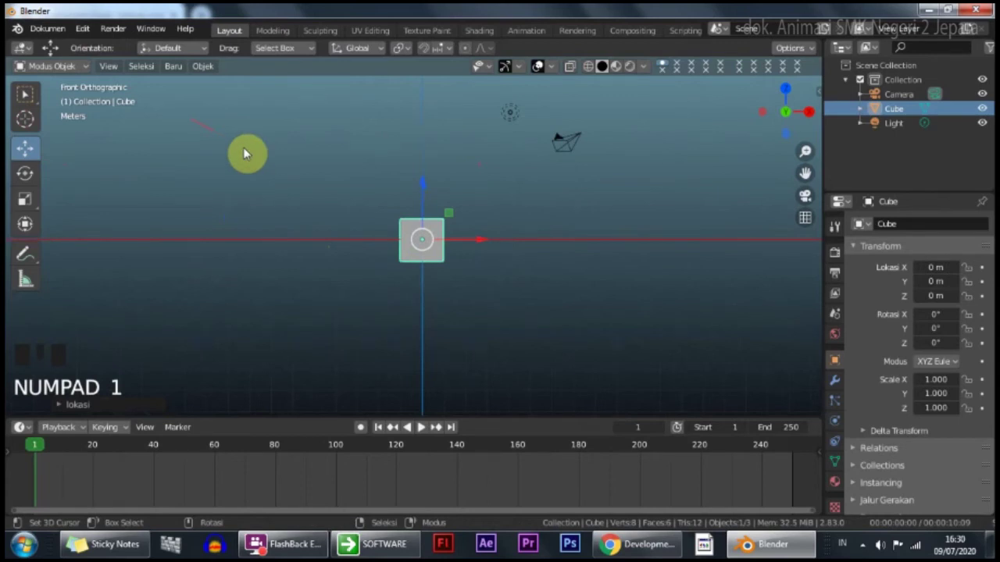
Step: Try rotating the cube about 62° around the view axis with the Rotate tool, cancelling the rotation
left_click(26, 178)
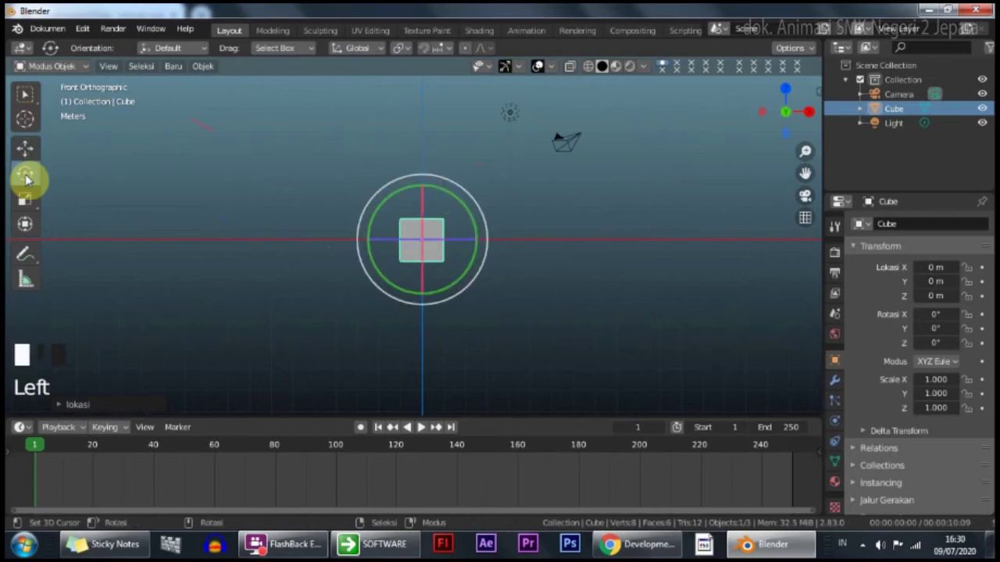
left_click_drag(455, 187, 490, 246)
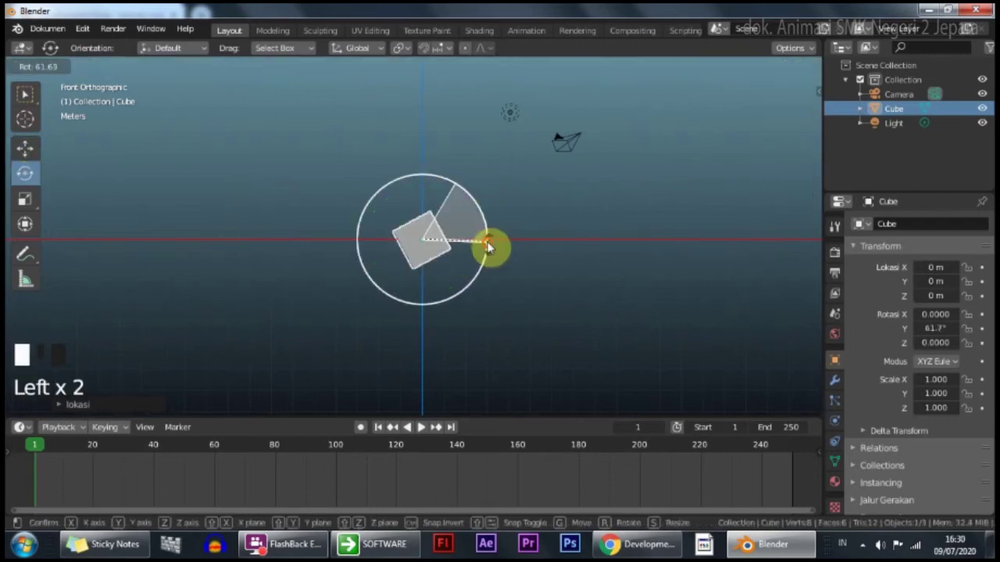
right_click(489, 246)
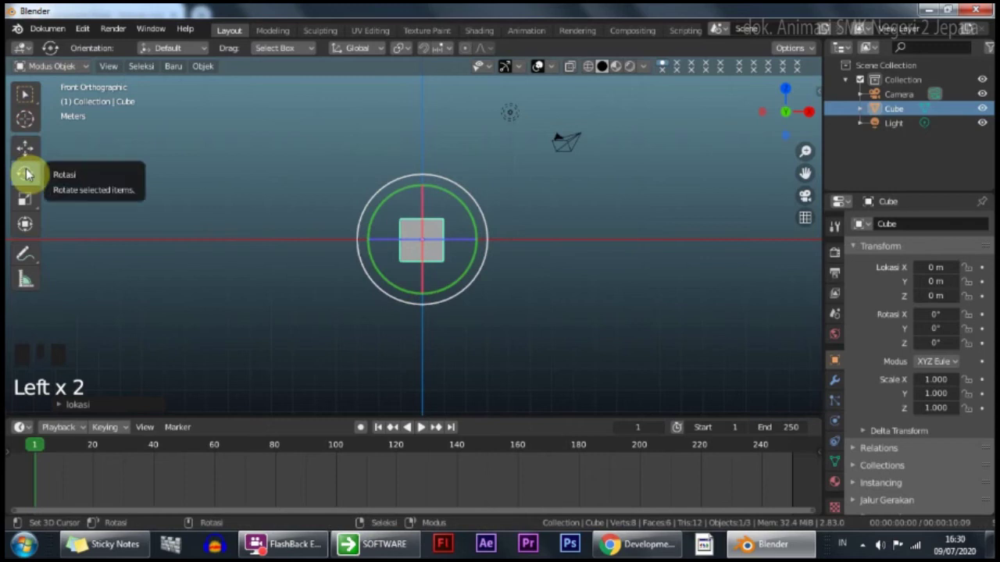
Step: Rotate the cube about -57.6° around the global Y axis
left_click(28, 173)
middle_click_drag(419, 134, 461, 202)
left_click_drag(460, 201, 400, 168)
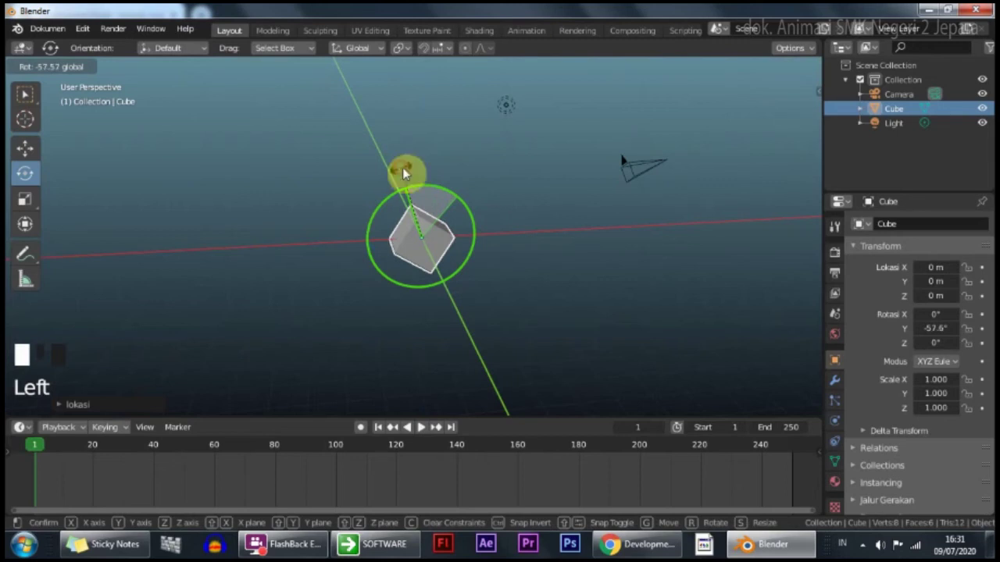
left_click_drag(403, 167, 403, 167)
Step: Try rotating the cube around the Z and X axes, cancelling each rotation, and return to front view
middle_click_drag(509, 148, 453, 250)
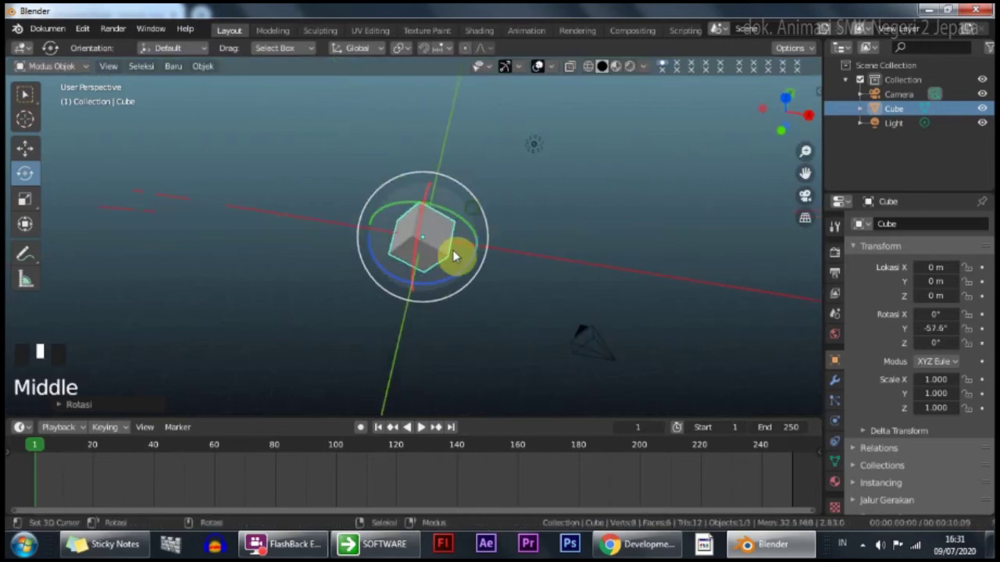
left_click_drag(455, 279, 475, 273)
key("KP_1")
middle_click_drag(522, 248, 442, 229)
left_click_drag(459, 221, 482, 282)
right_click(483, 282)
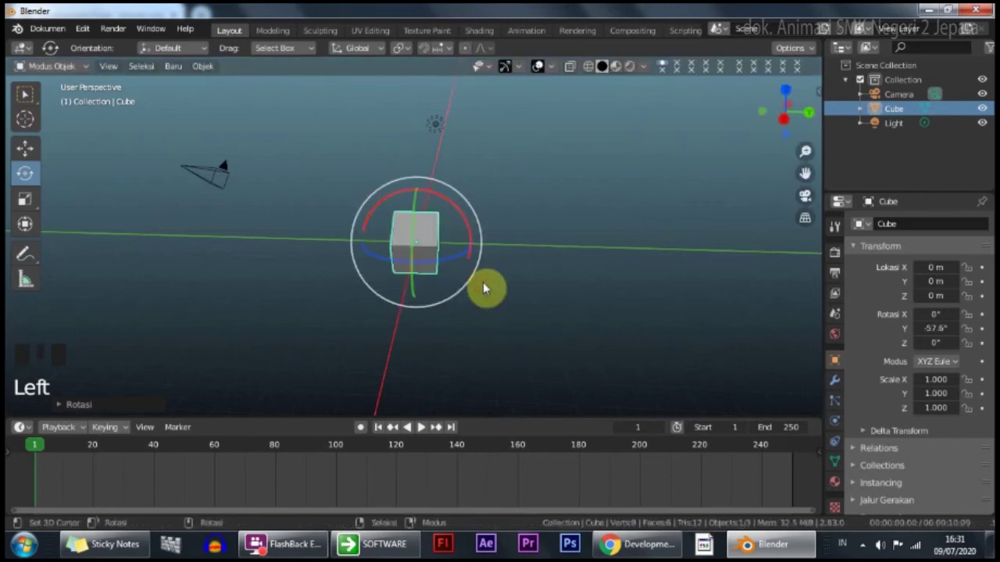
middle_click_drag(410, 264, 442, 236)
key("KP_1")
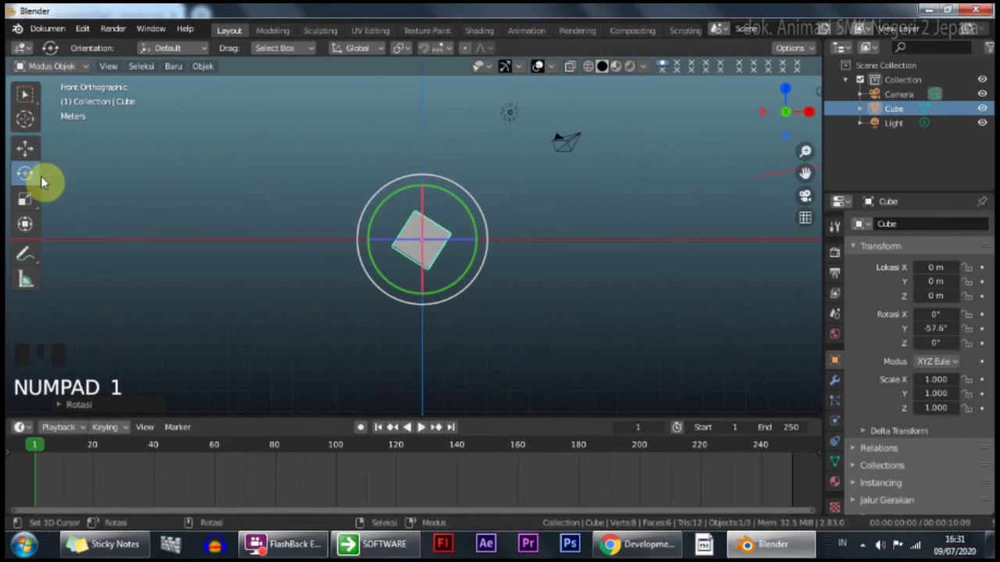
Step: Activate the Scale tool and clear the cube's rotation and location
left_click(27, 206)
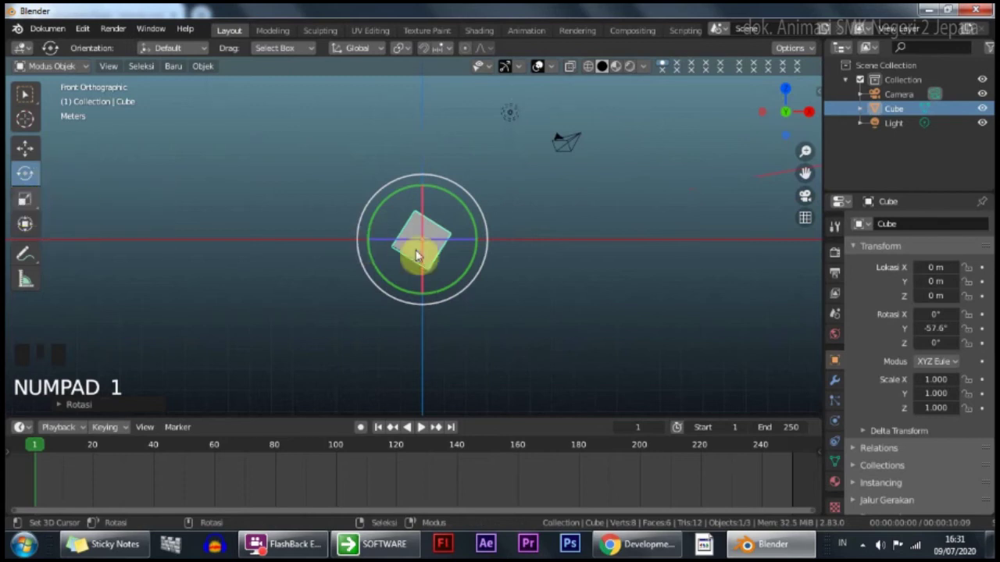
left_click(26, 202)
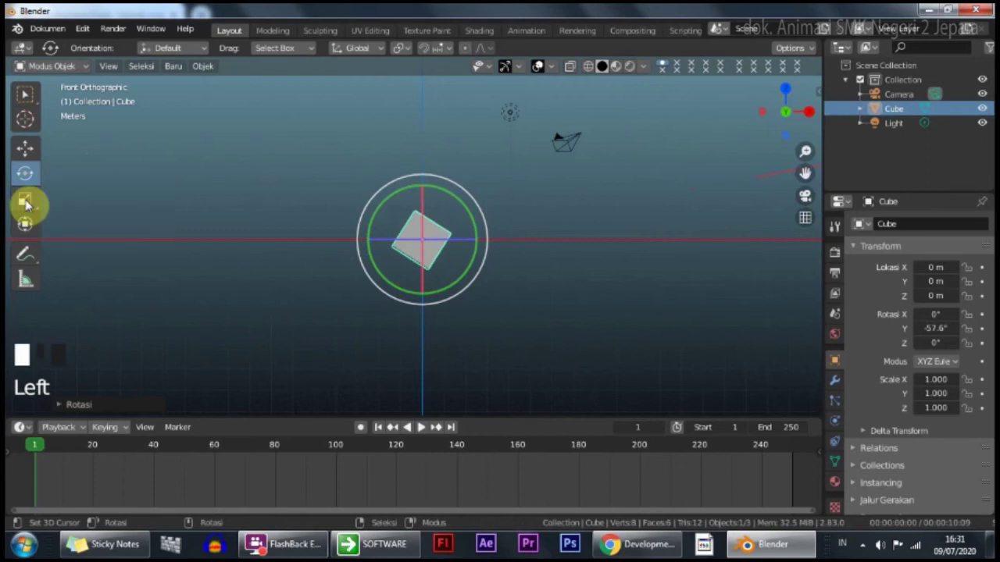
left_click(26, 200)
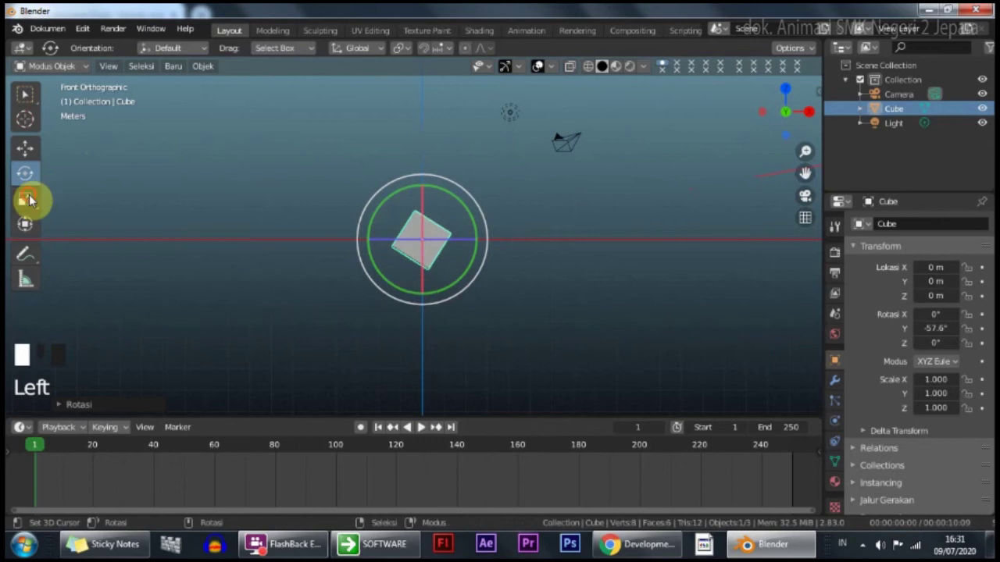
left_click(28, 201)
middle_click_drag(437, 226, 480, 244)
key("alt+r")
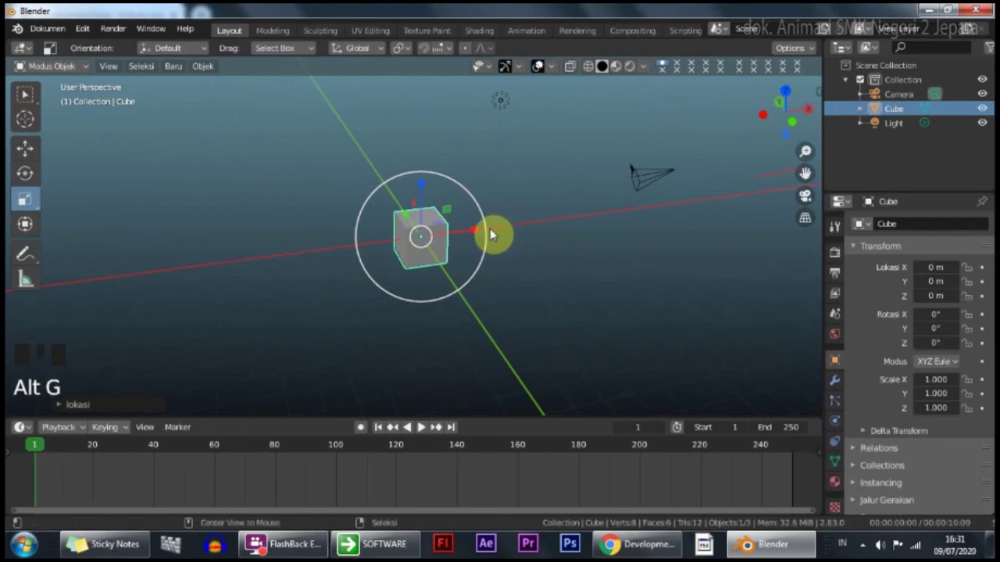
Step: Try stretching the cube along the X axis in front view, cancelling the scaling
key("KP_1")
left_click_drag(478, 237, 615, 213)
right_click(615, 213)
Step: Scale the cube along the Z axis to about 2.747
middle_click_drag(536, 255, 424, 222)
scroll(423, 216, "down", 2)
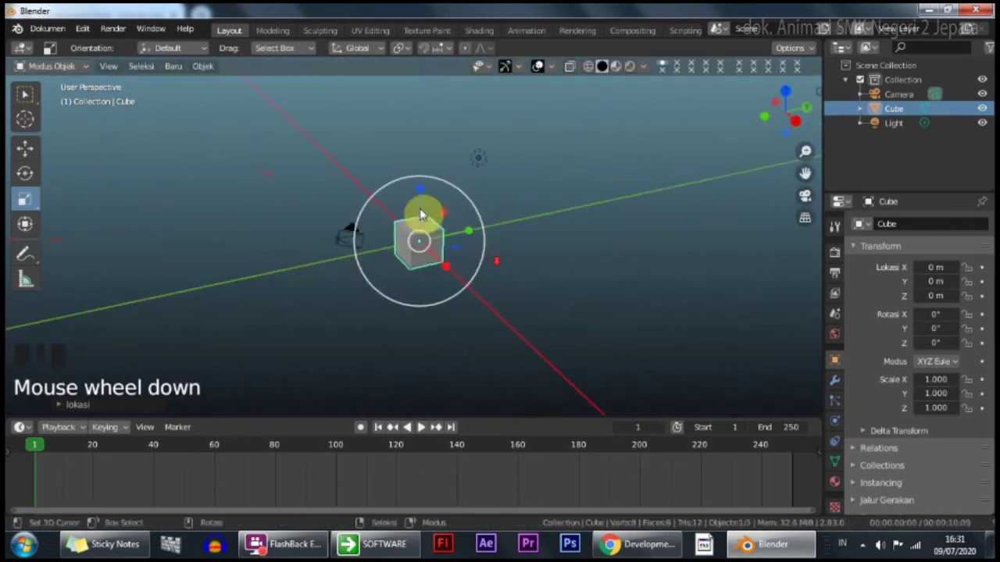
left_click_drag(422, 196, 437, 107)
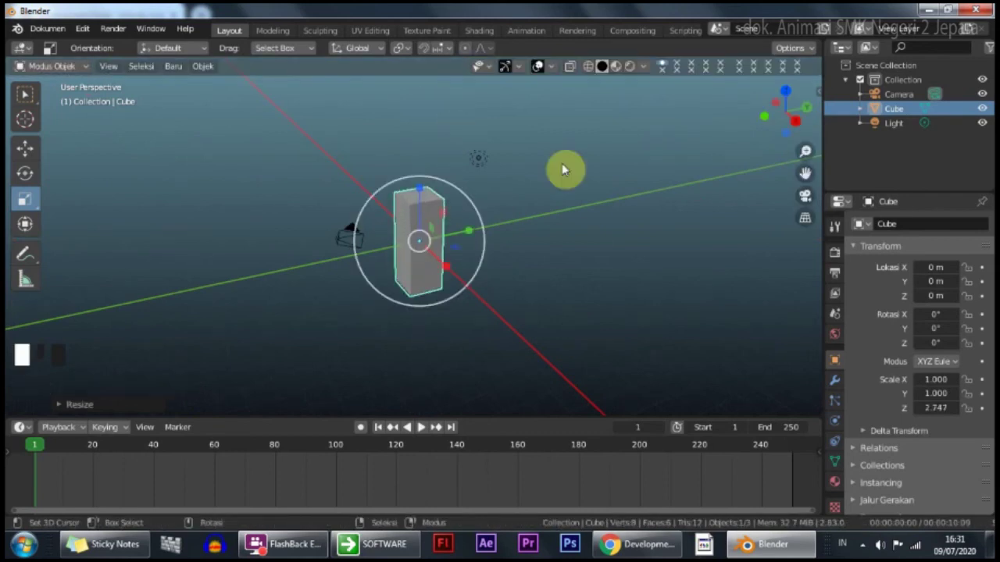
Step: Scale the cube to about 2.626 along the Y axis and about 2.944 along the X axis
middle_click(488, 203)
middle_click_drag(489, 203, 477, 269)
left_click_drag(464, 265, 553, 266)
middle_click_drag(439, 268, 473, 263)
left_click_drag(473, 263, 567, 314)
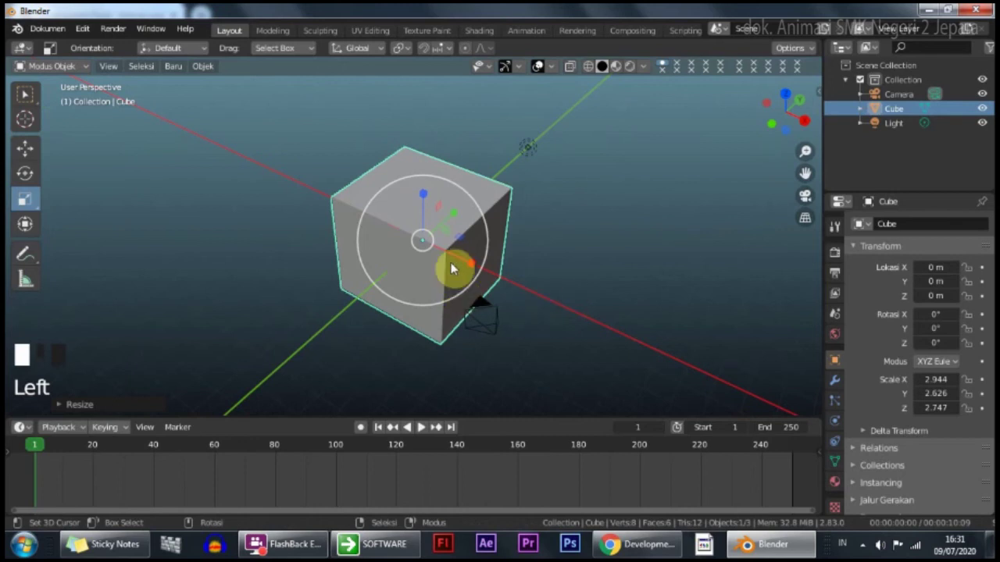
key("KP_1")
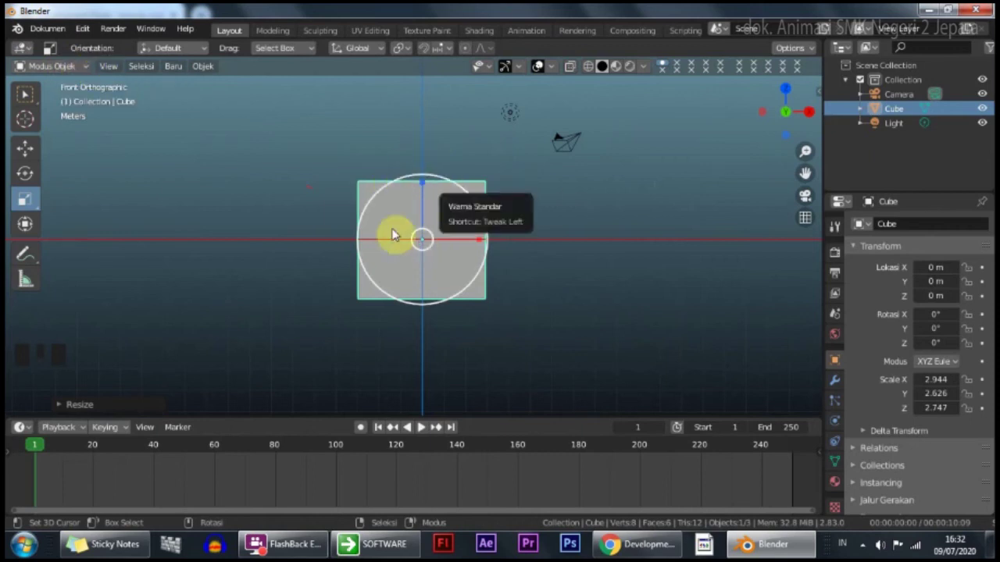
middle_click_drag(439, 183, 441, 267)
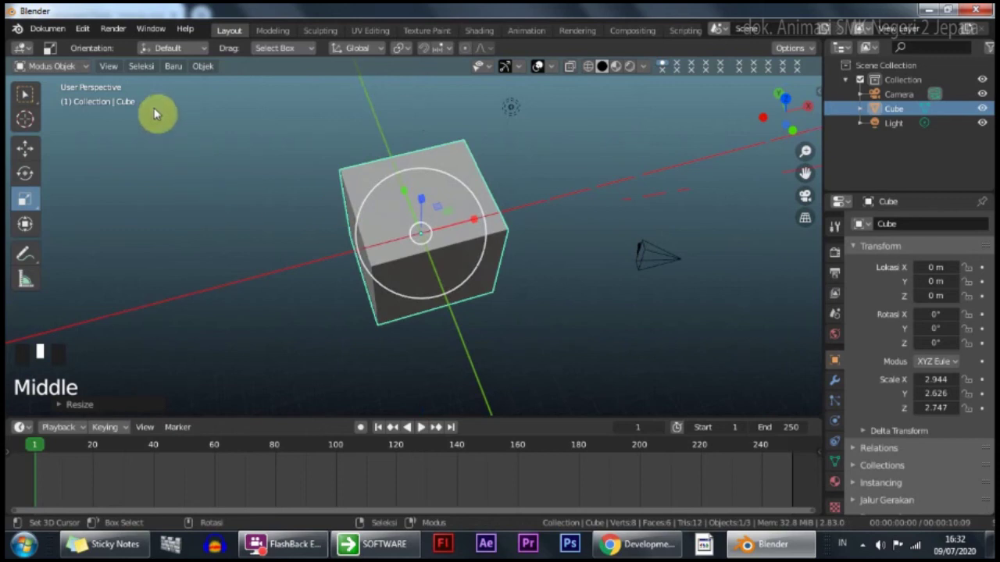
Step: Switch the cube to Edit Mode (Modus Sunting) and deselect all of its geometry
left_click(74, 68)
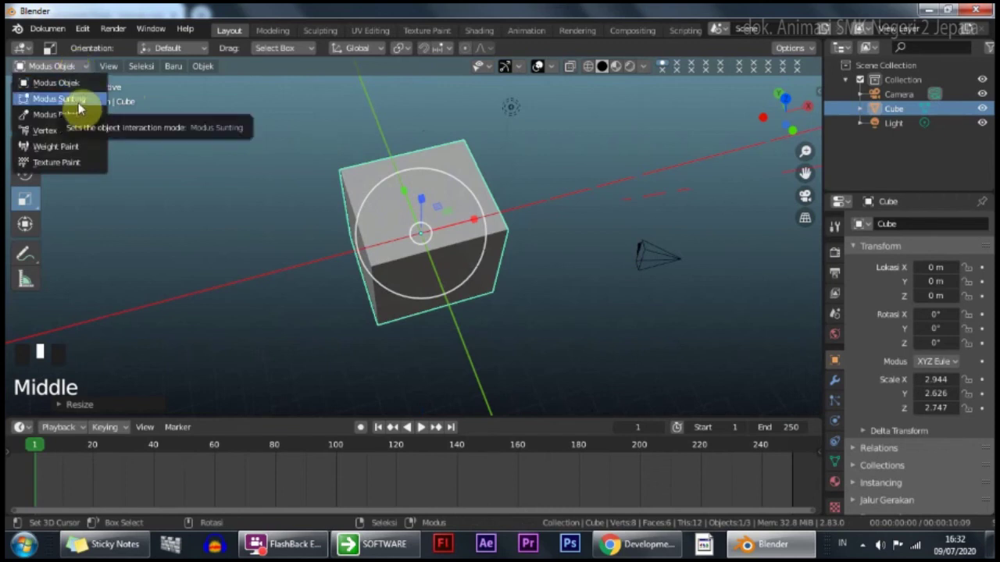
left_click(77, 100)
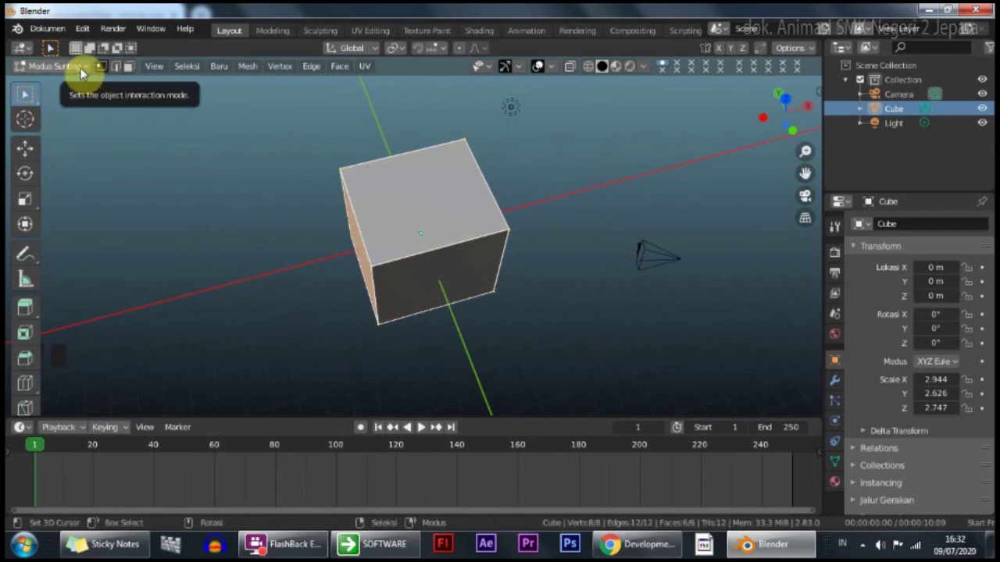
key("KP_1")
middle_click_drag(482, 164, 328, 161)
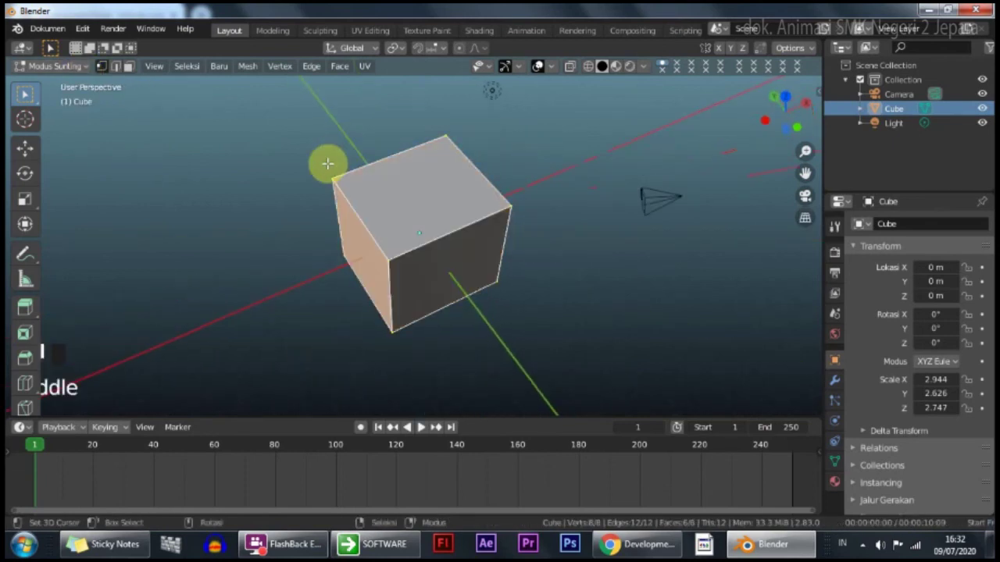
middle_click_drag(353, 300, 357, 246)
middle_click_drag(424, 292, 374, 309)
key("a")
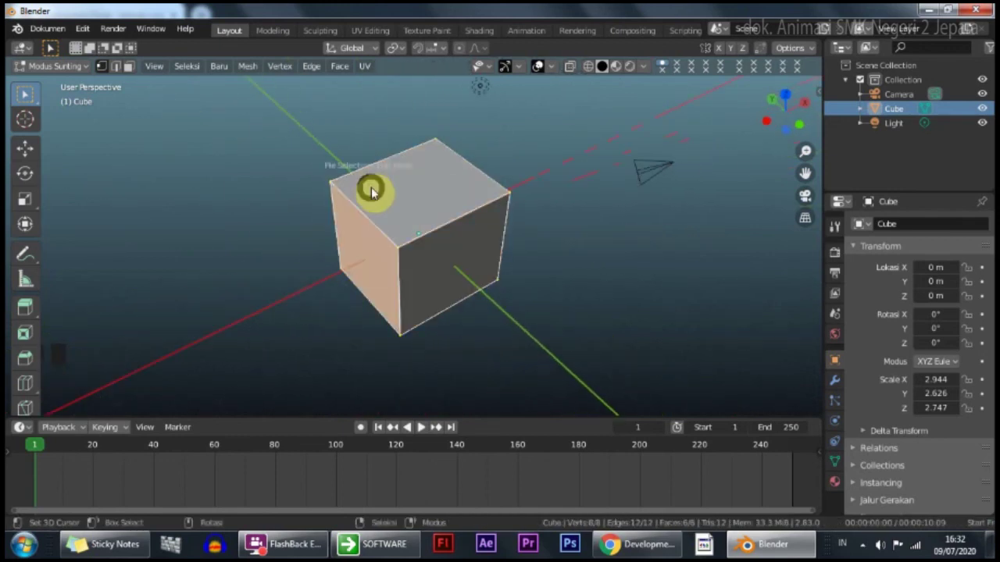
left_click(288, 318)
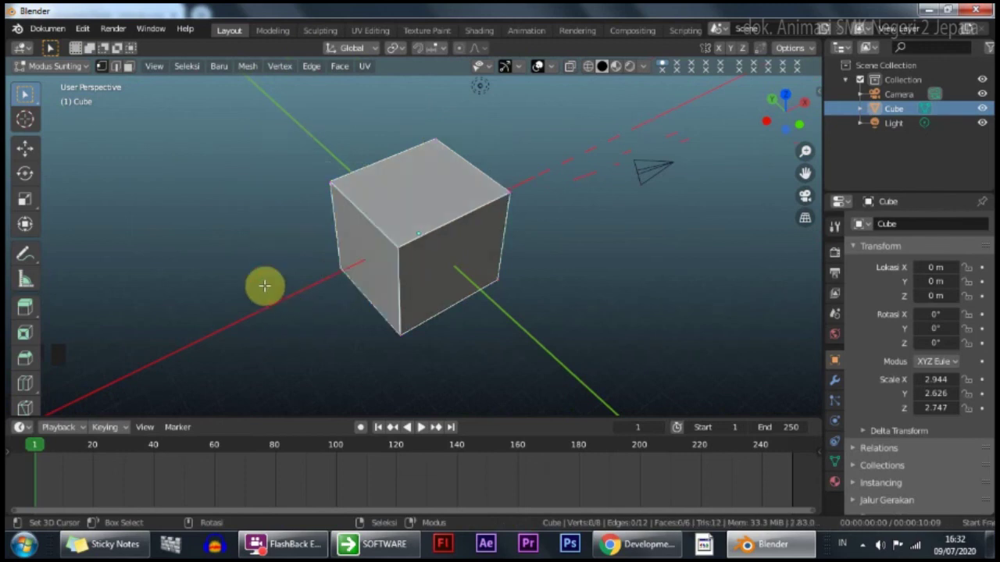
Step: Select the top right corner vertex of the cube's front face and try moving it freely
middle_click_drag(230, 250, 111, 186)
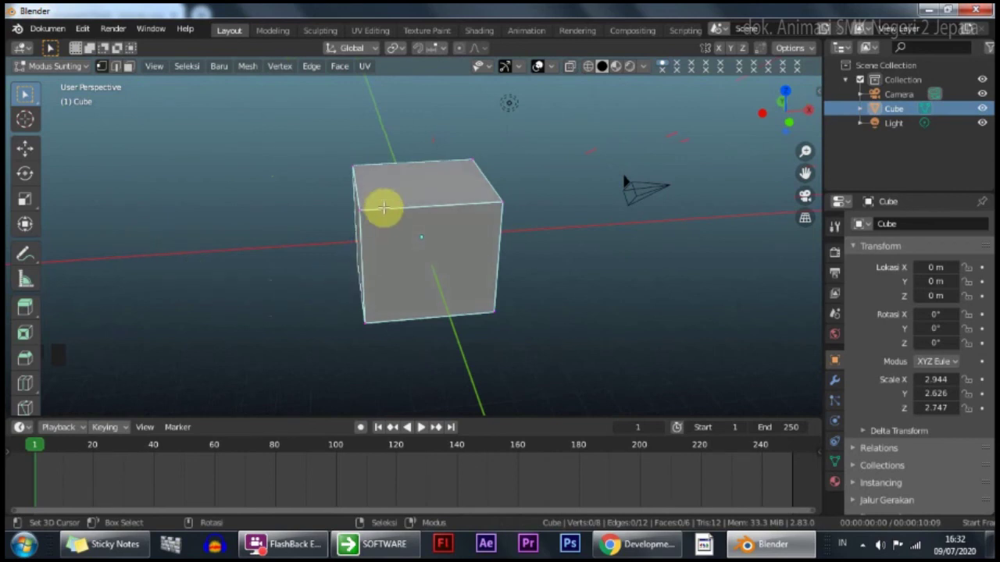
right_click(361, 209)
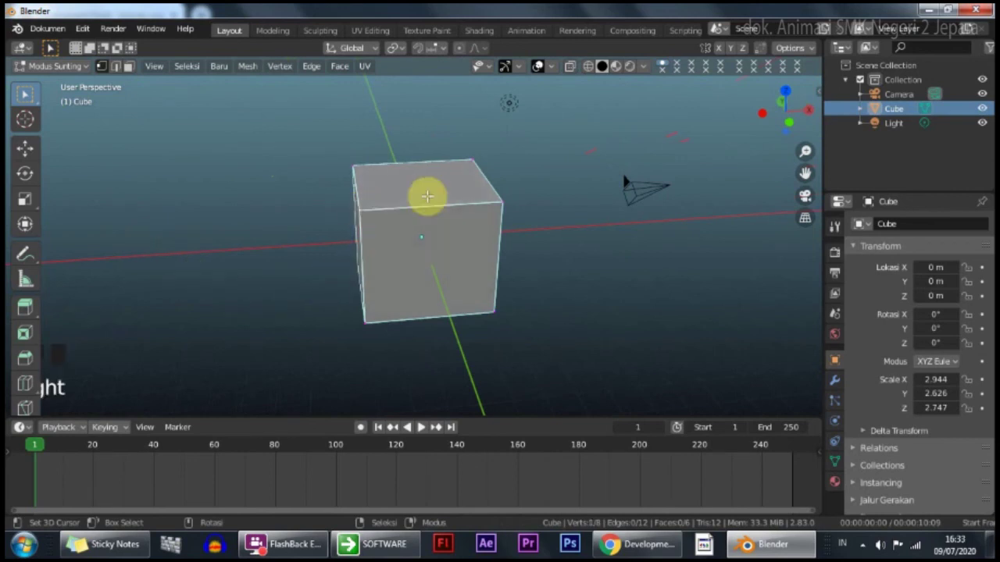
right_click(501, 200)
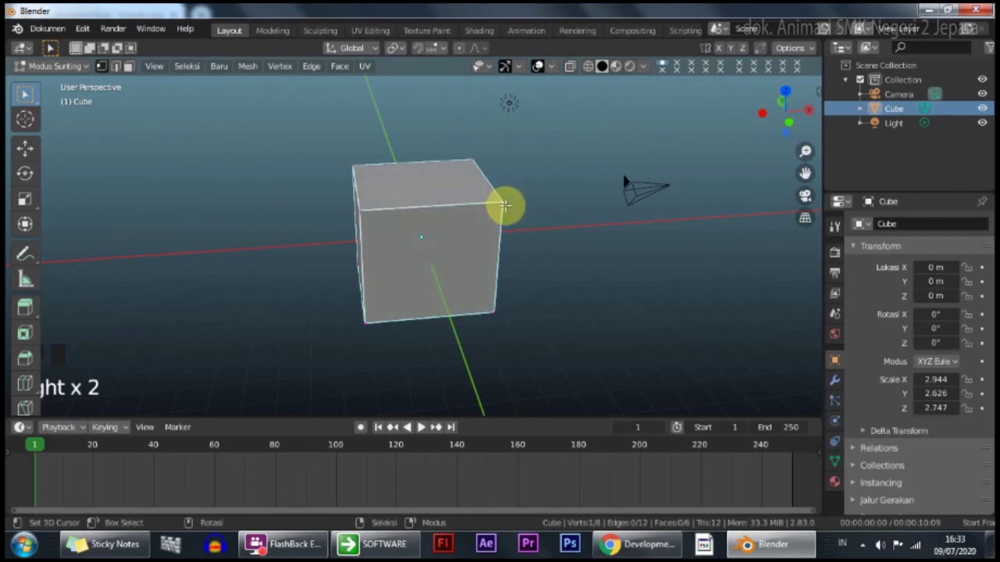
key("g")
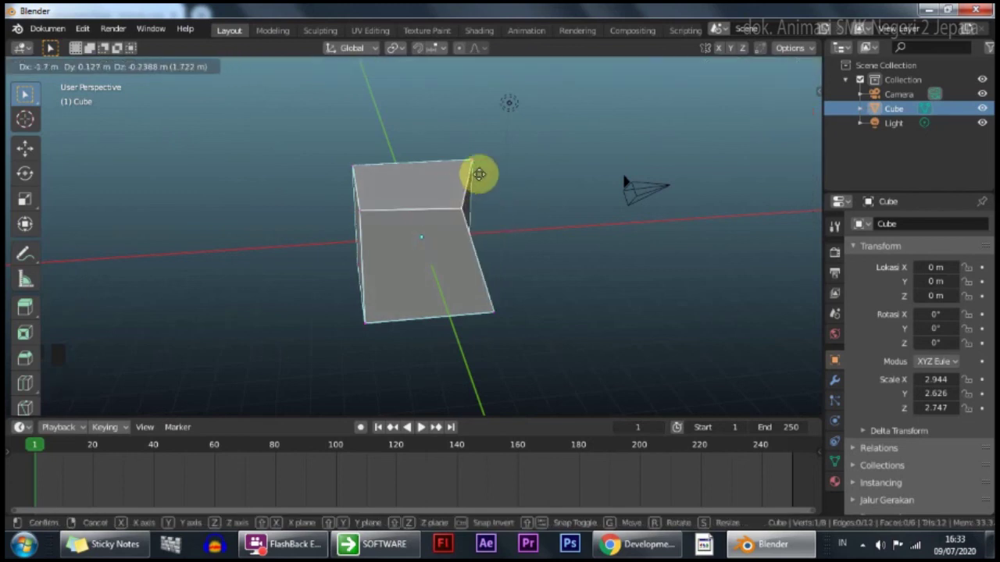
right_click(501, 228)
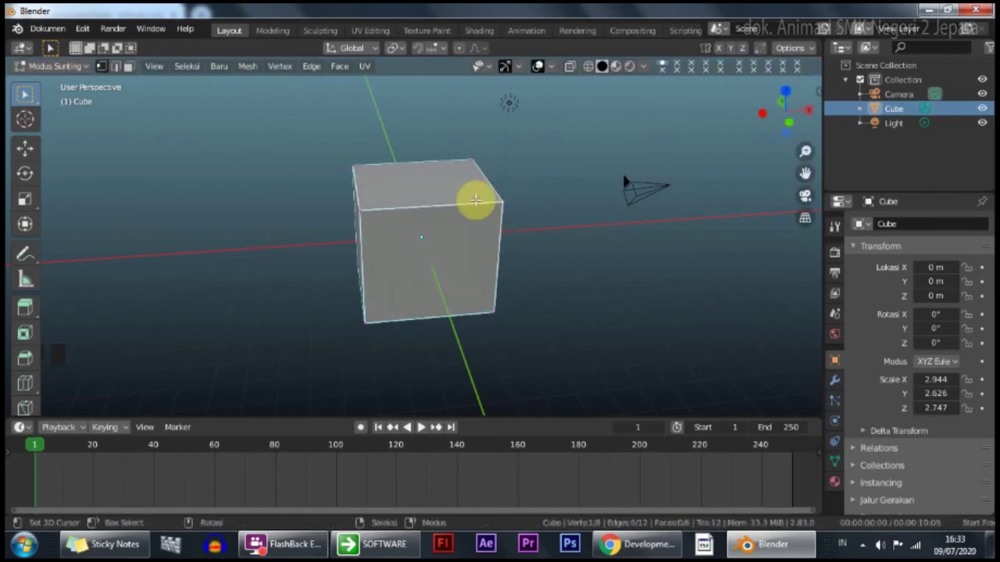
Step: Activate the Move tool and try shifting the selected corner vertex with the transform gizmo
left_click(24, 150)
left_click_drag(452, 224, 534, 221)
right_click(533, 221)
middle_click_drag(463, 215, 512, 228)
left_click_drag(450, 154, 475, 196)
right_click(476, 197)
middle_click_drag(550, 211, 530, 206)
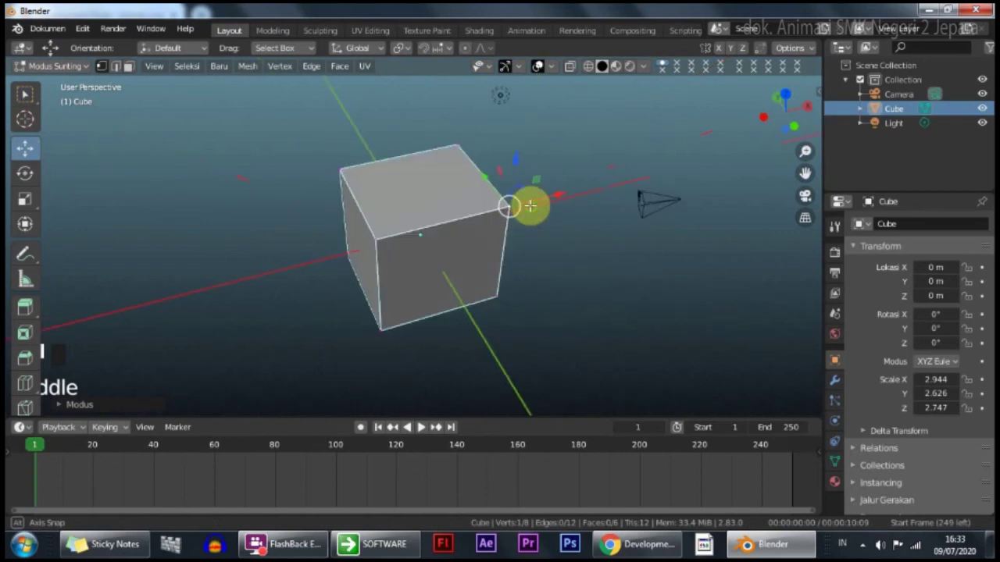
Step: Switch to edge selection, select the front face's left vertical edge, and try moving it with the gizmo
key("KP_1")
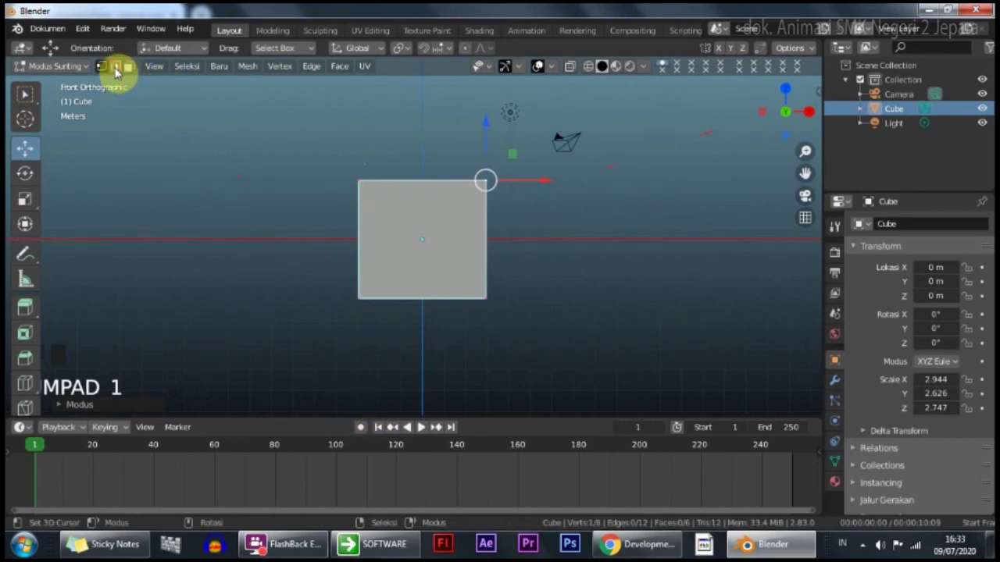
left_click(116, 67)
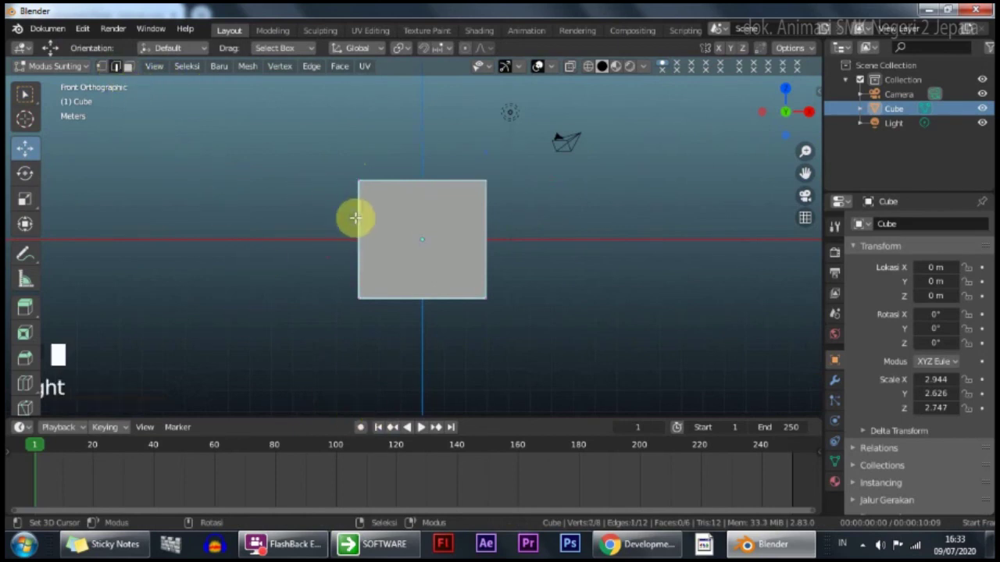
middle_click_drag(357, 232, 448, 271)
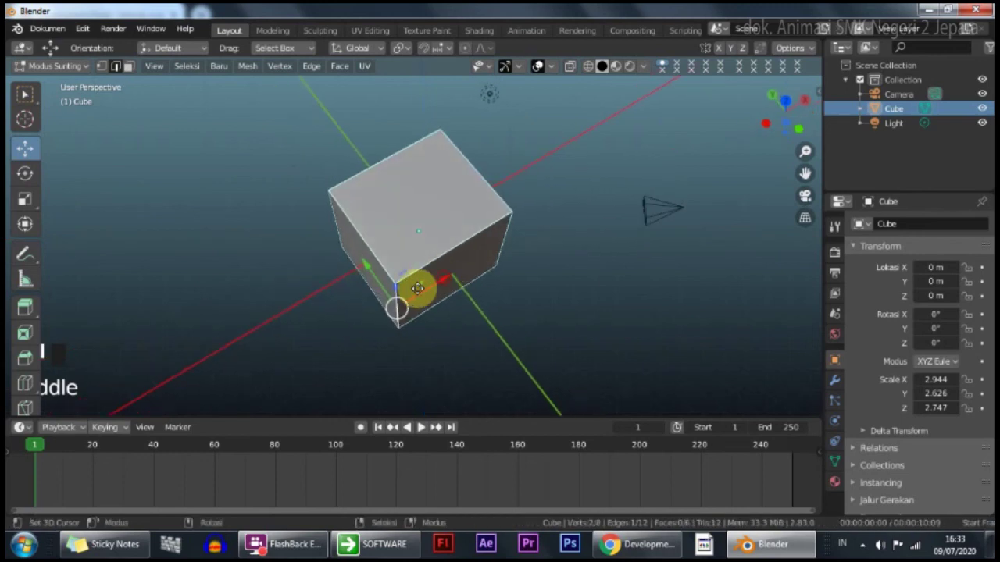
left_click_drag(418, 288, 360, 311)
right_click(360, 310)
middle_click_drag(424, 230, 437, 141)
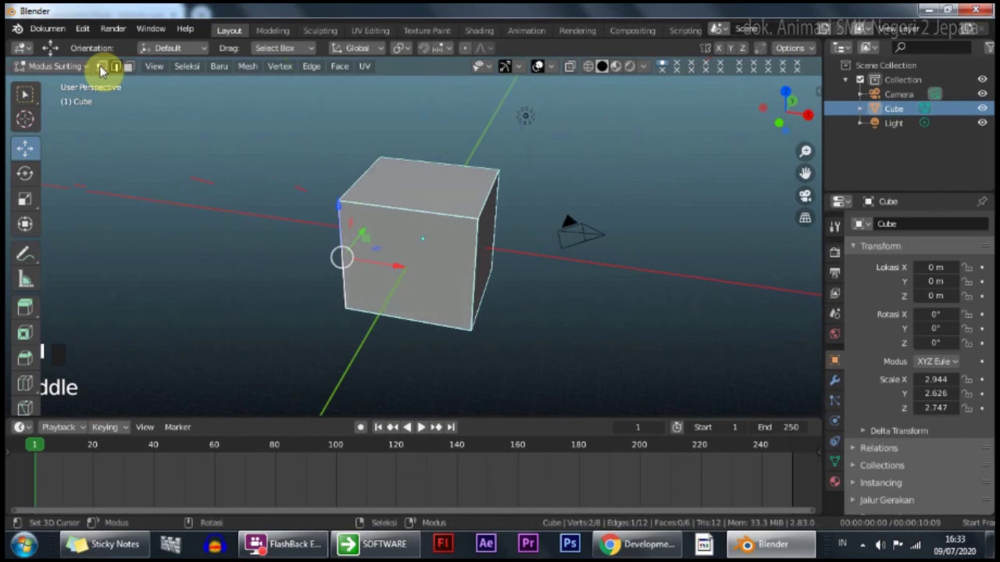
Step: Return to vertex selection and select the front face's upper-left and lower-left corner vertices in turn
left_click(101, 66)
right_click(342, 204)
right_click(352, 311)
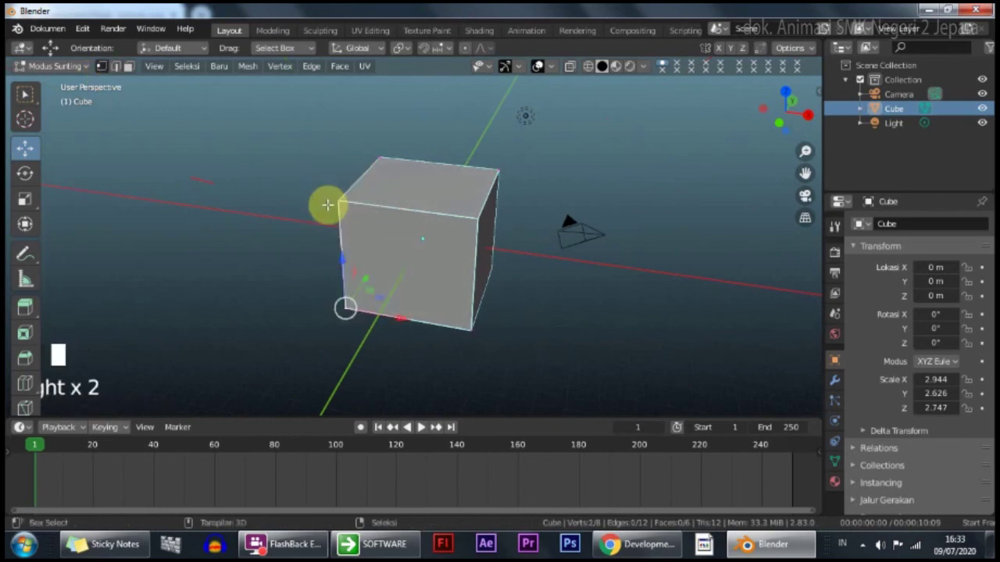
Step: Switch to face selection mode and select the cube's front face
left_click(115, 67)
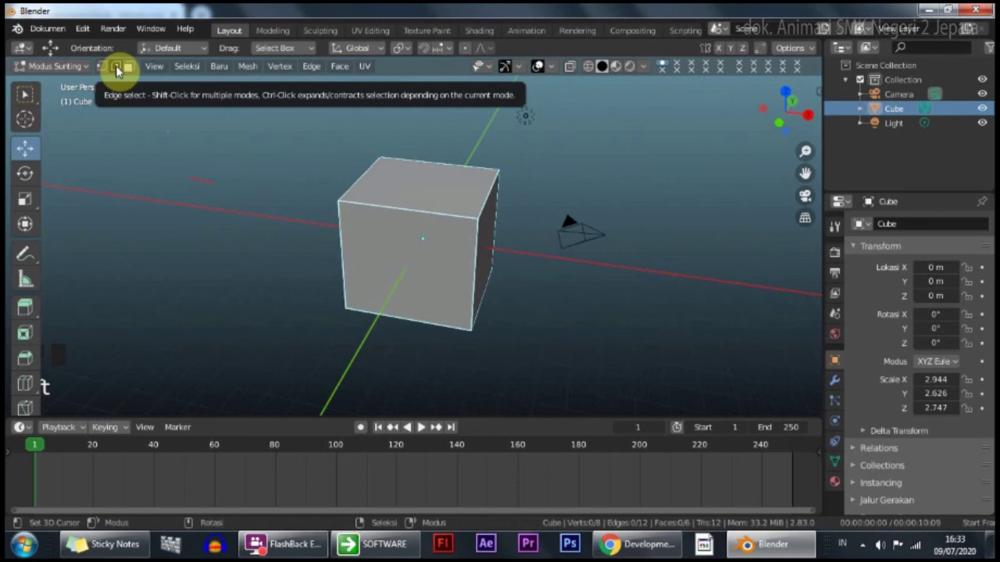
left_click(128, 68)
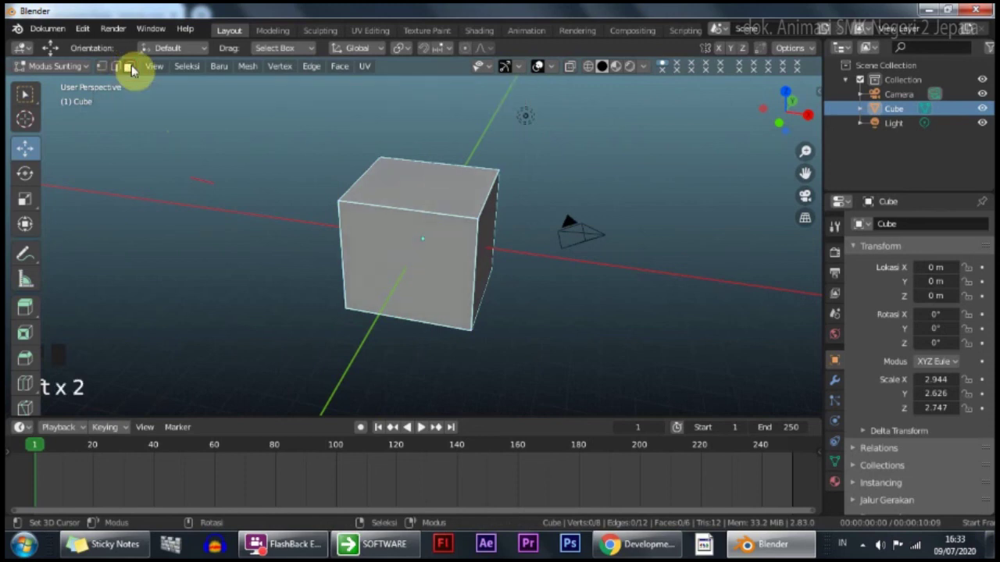
right_click(370, 236)
Step: Pull the selected front face outward along the Y axis to lengthen the cube
middle_click_drag(520, 283, 346, 278)
left_click_drag(413, 247, 294, 183)
middle_click_drag(294, 183, 526, 191)
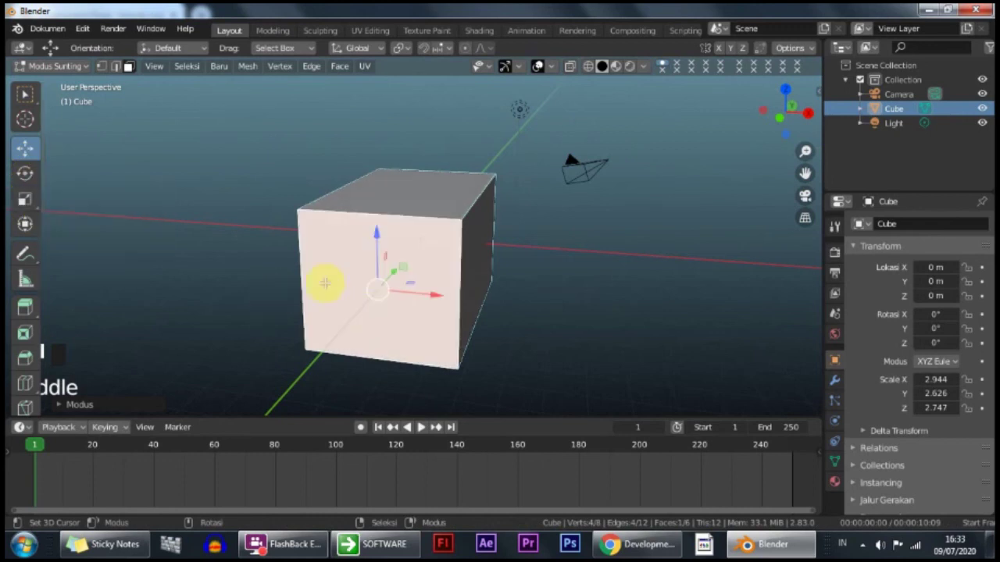
Step: Scale the front face down along the X and Z axes until it is almost a point
key("alt+z")
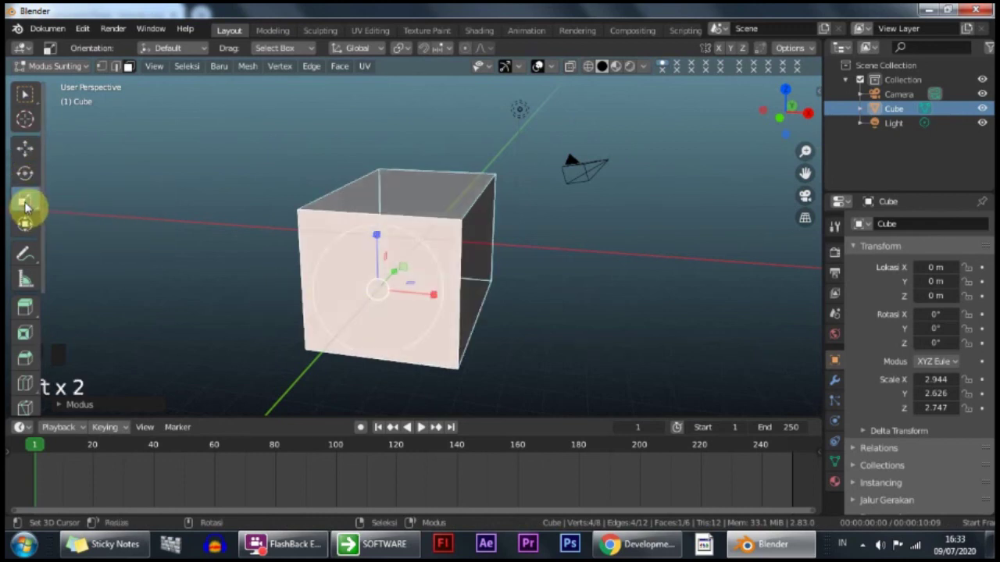
left_click_drag(432, 296, 368, 268)
left_click_drag(375, 235, 379, 279)
key("Tab")
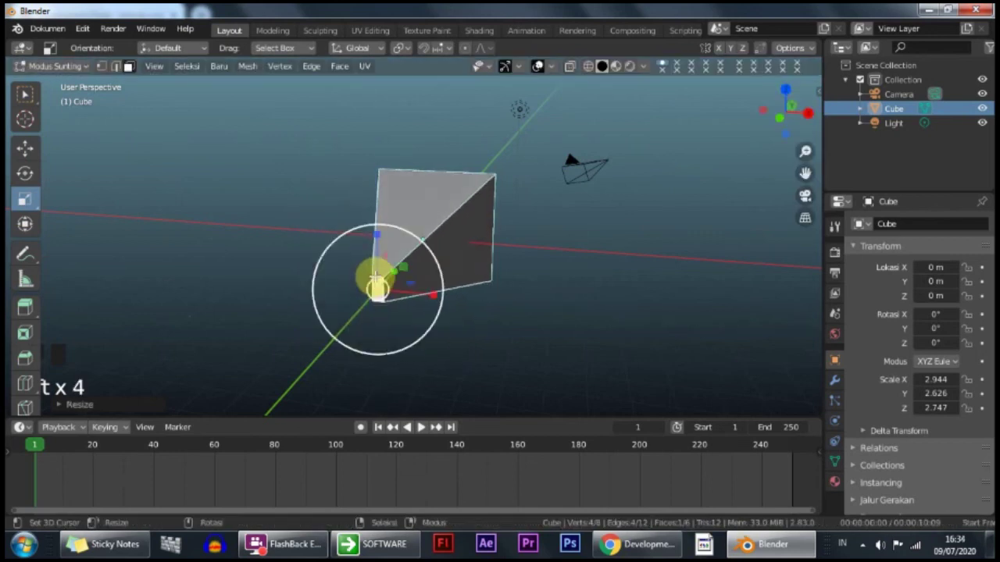
Step: Activate the Rotate tool, select the cube's rear face and rotate it
left_click(25, 173)
middle_click_drag(494, 222, 403, 279)
right_click(356, 241)
middle_click_drag(447, 245, 468, 227)
left_click_drag(469, 226, 274, 232)
middle_click_drag(274, 232, 395, 242)
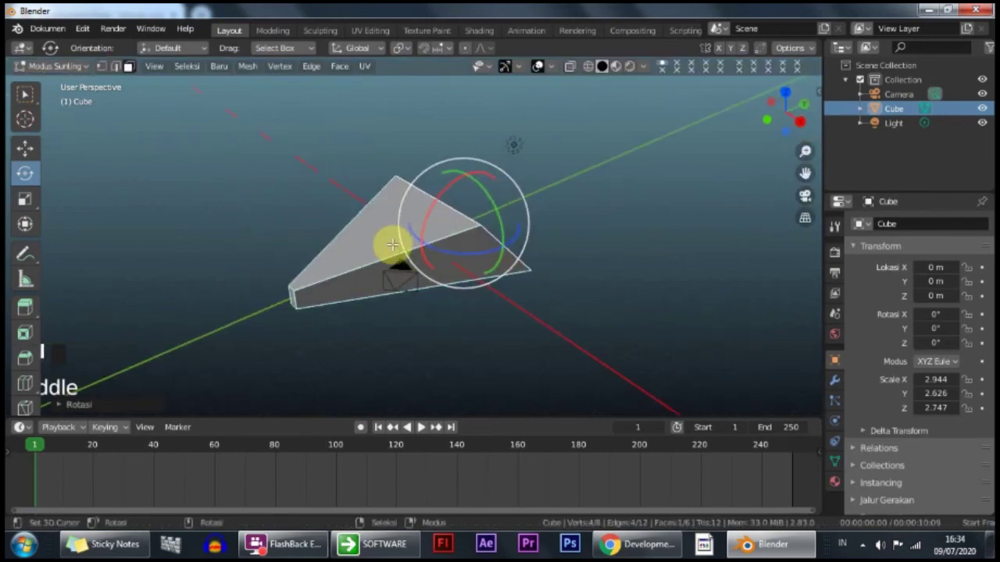
Step: Undo the rotation, scaling and move applied to the cube's rear and front faces
key("a")
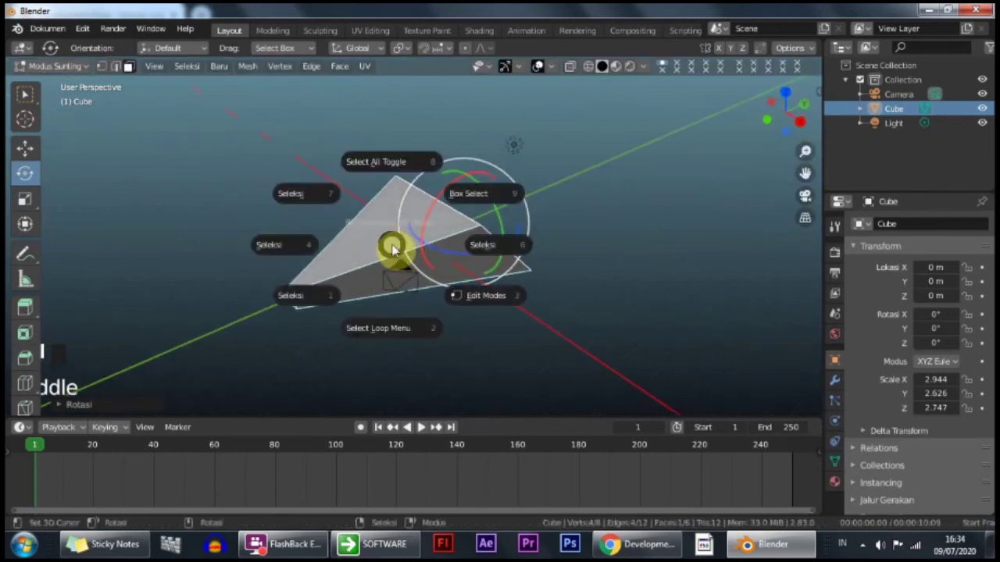
left_click(684, 216)
key("ctrl+z")
key("ctrl+z")
key("ctrl+z")
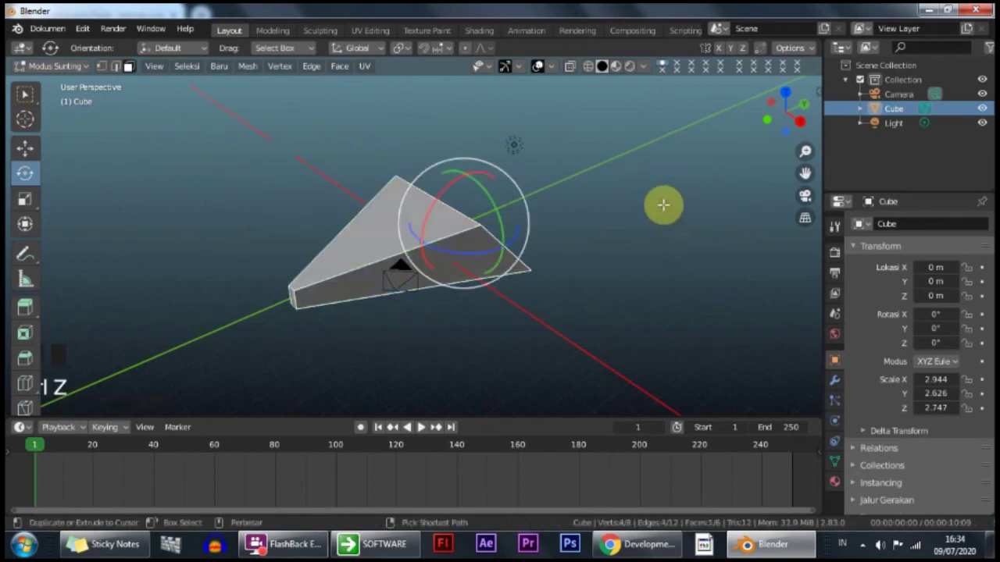
key("ctrl+z")
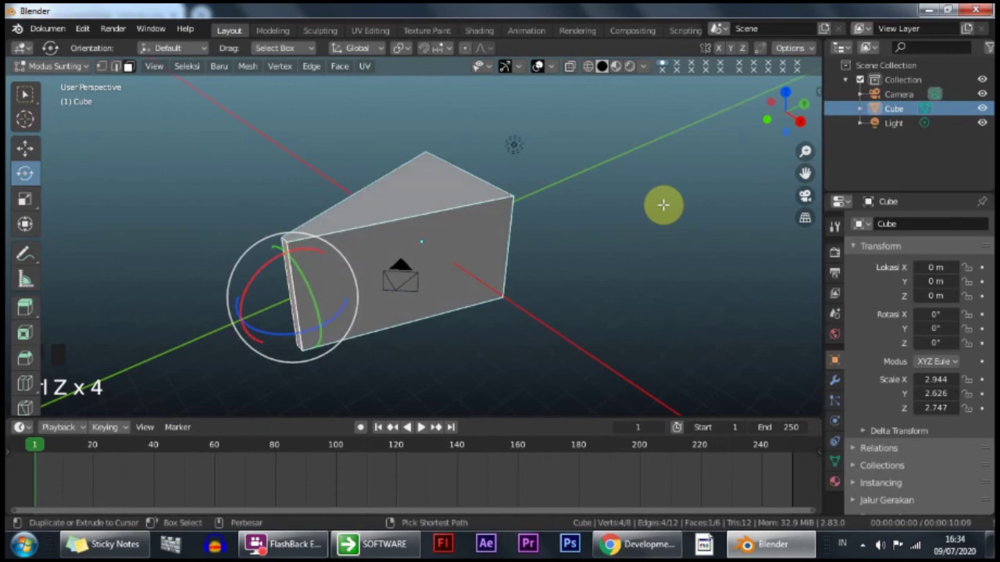
key("ctrl+z")
key("ctrl+z")
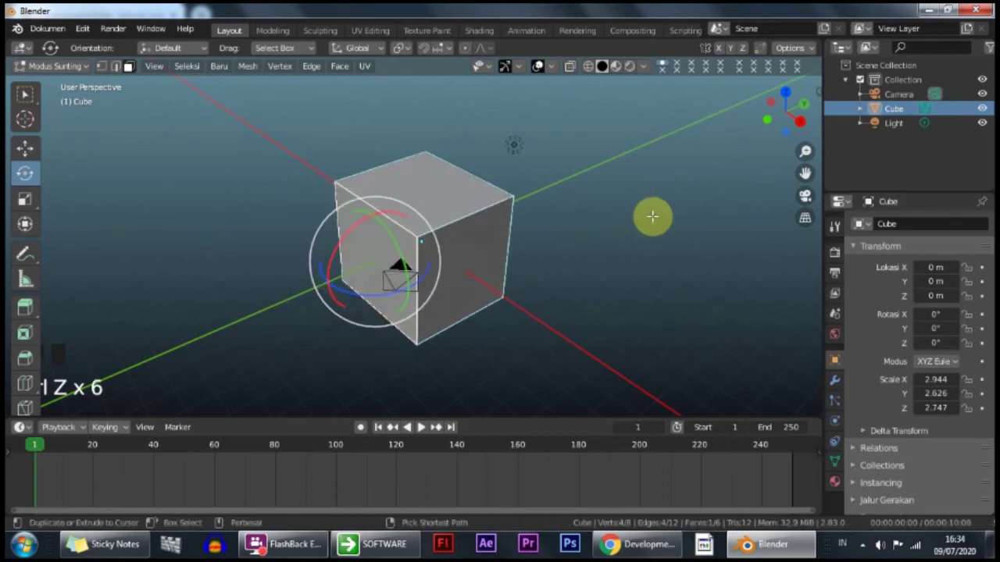
middle_click_drag(511, 230, 703, 227)
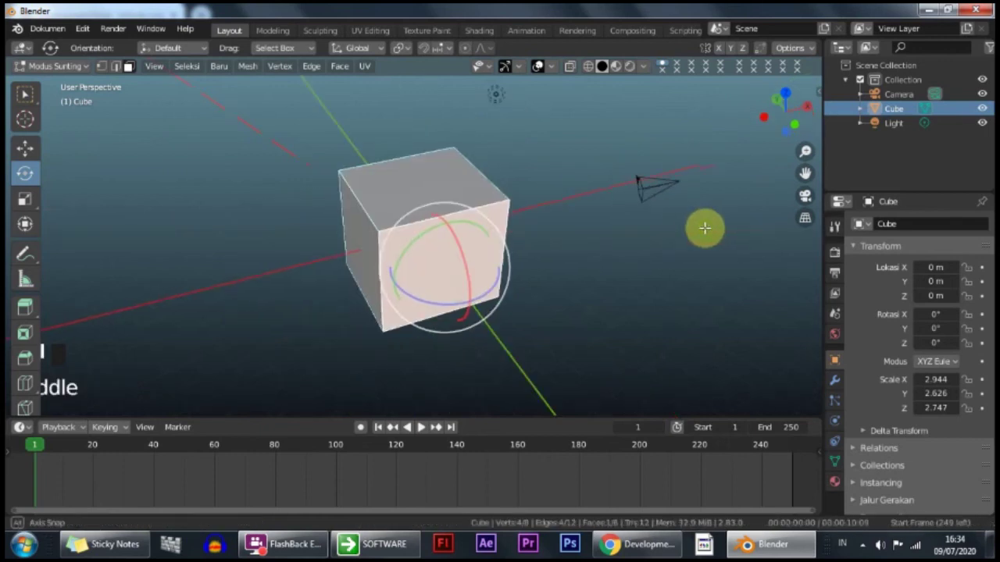